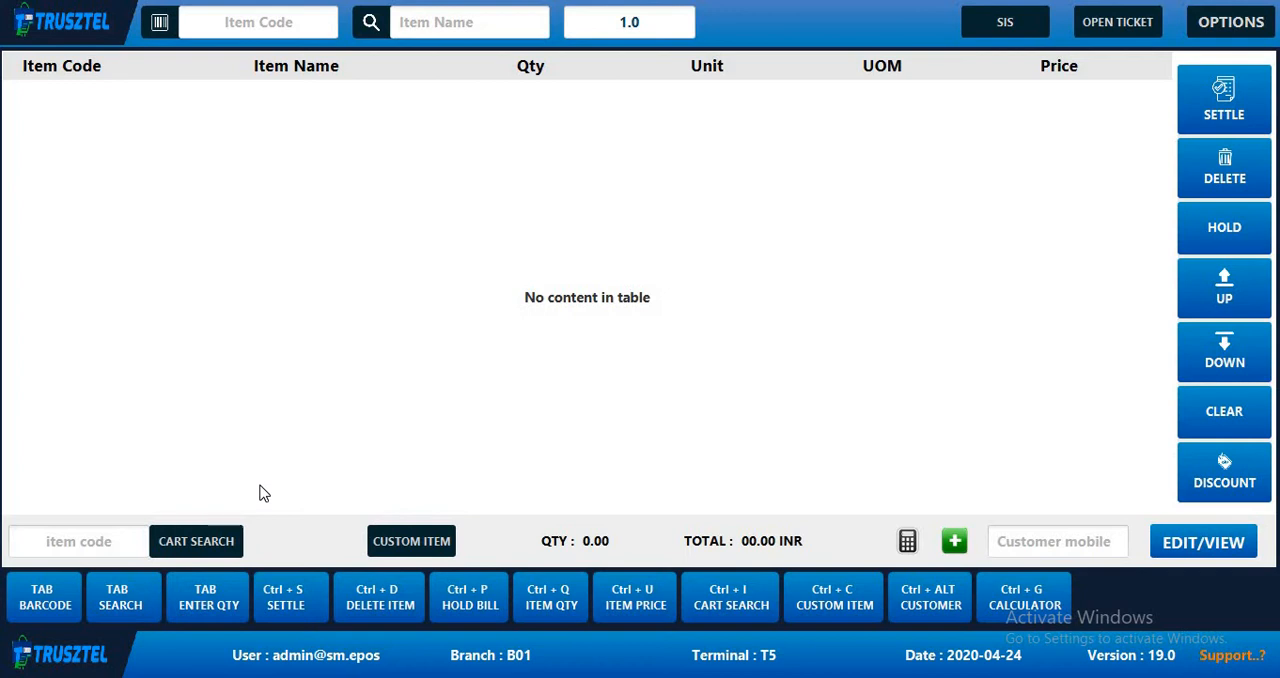
- Switch to the ePos dashboard in Chrome, open the store transactions list and copy the receipt number of the 468 sale on terminal T13
mouse_move(437, 665)
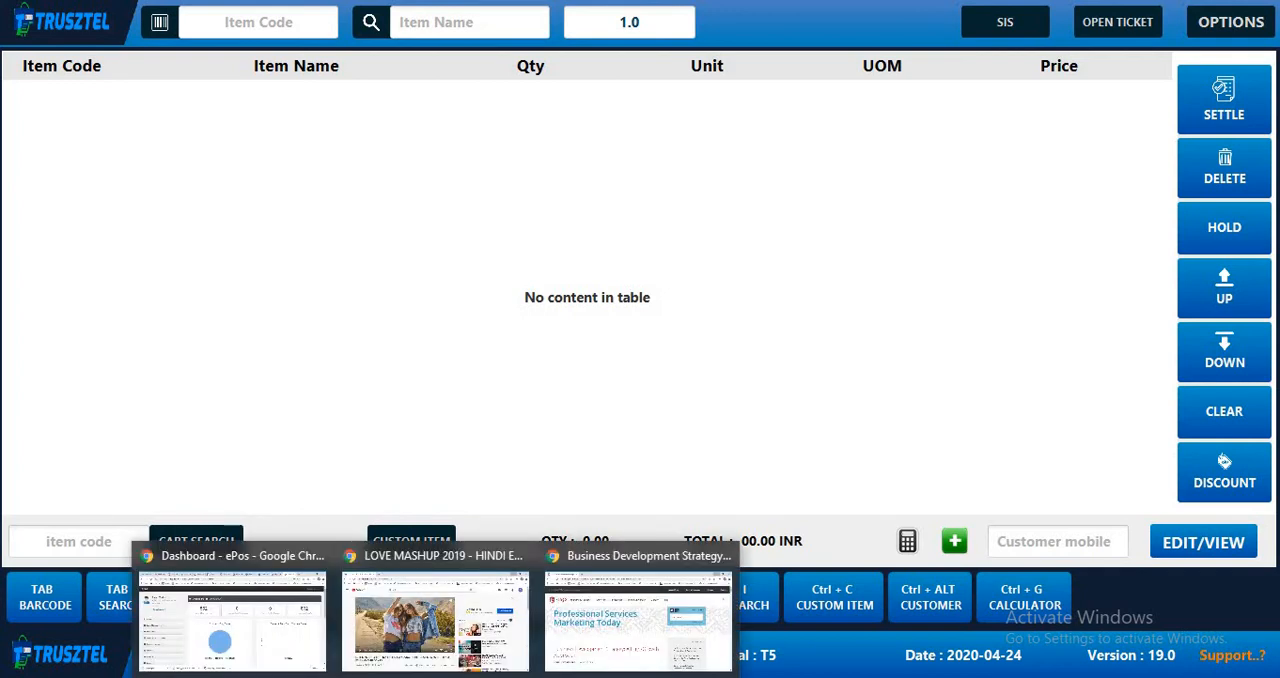
left_click(278, 626)
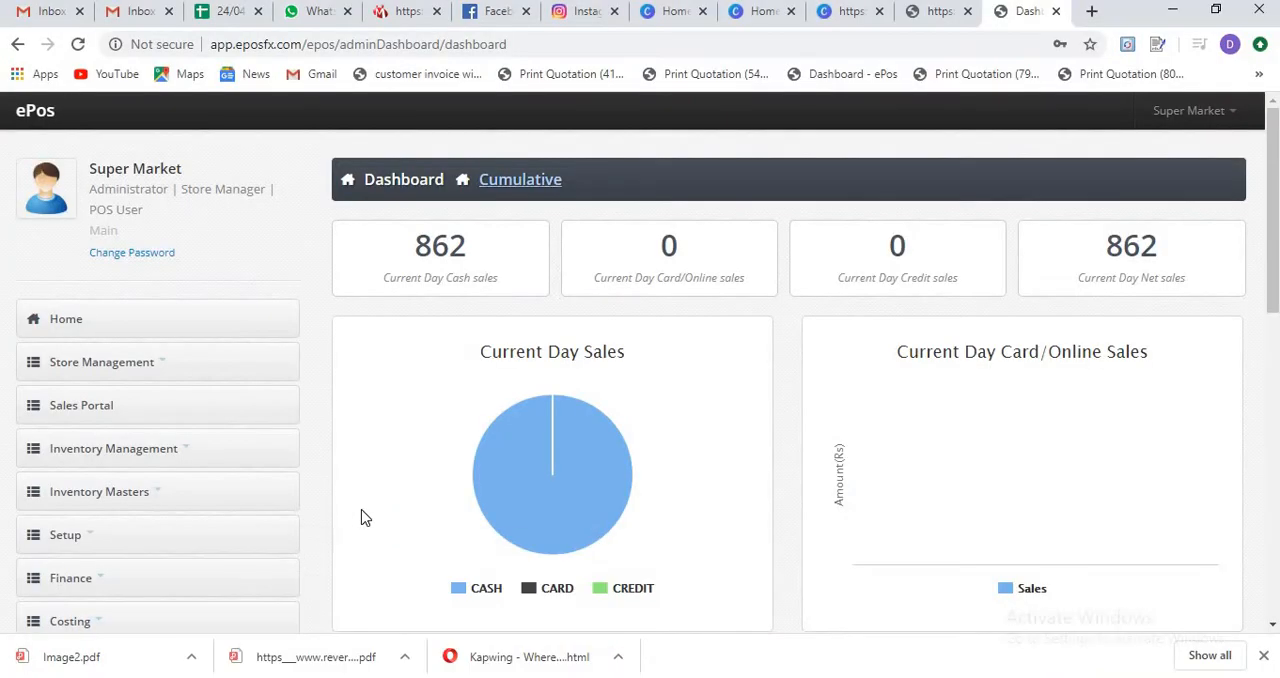
left_click(104, 366)
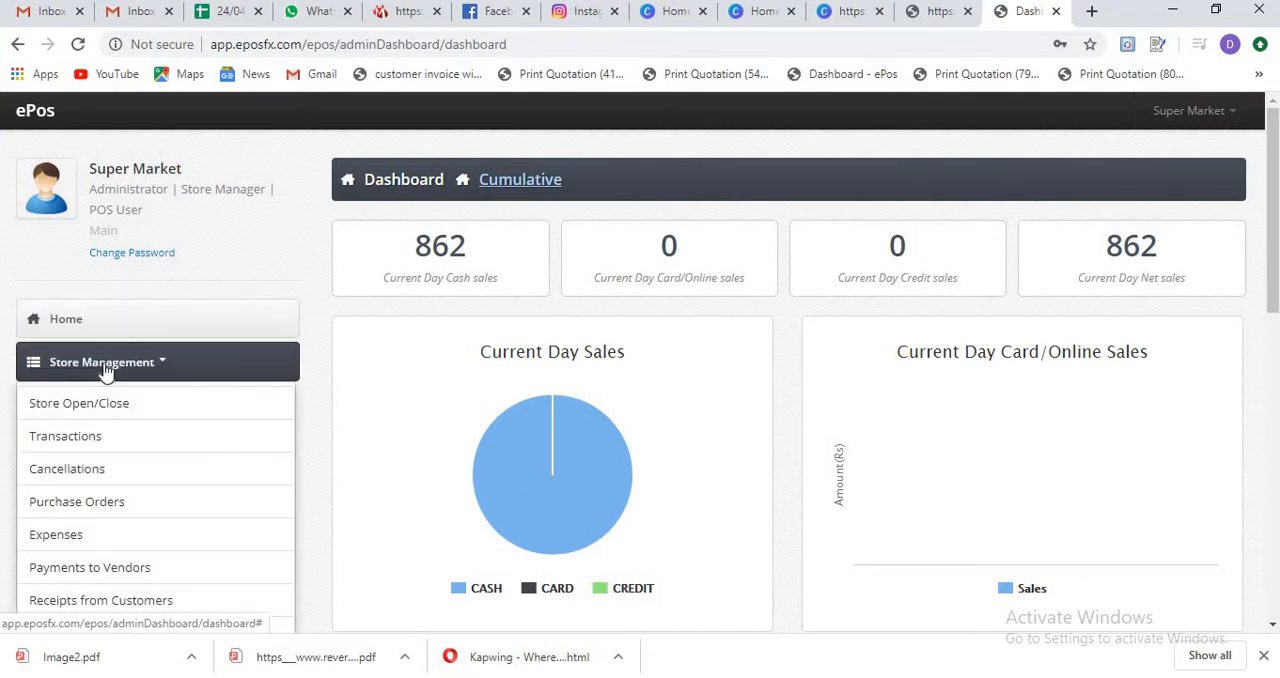
left_click(98, 448)
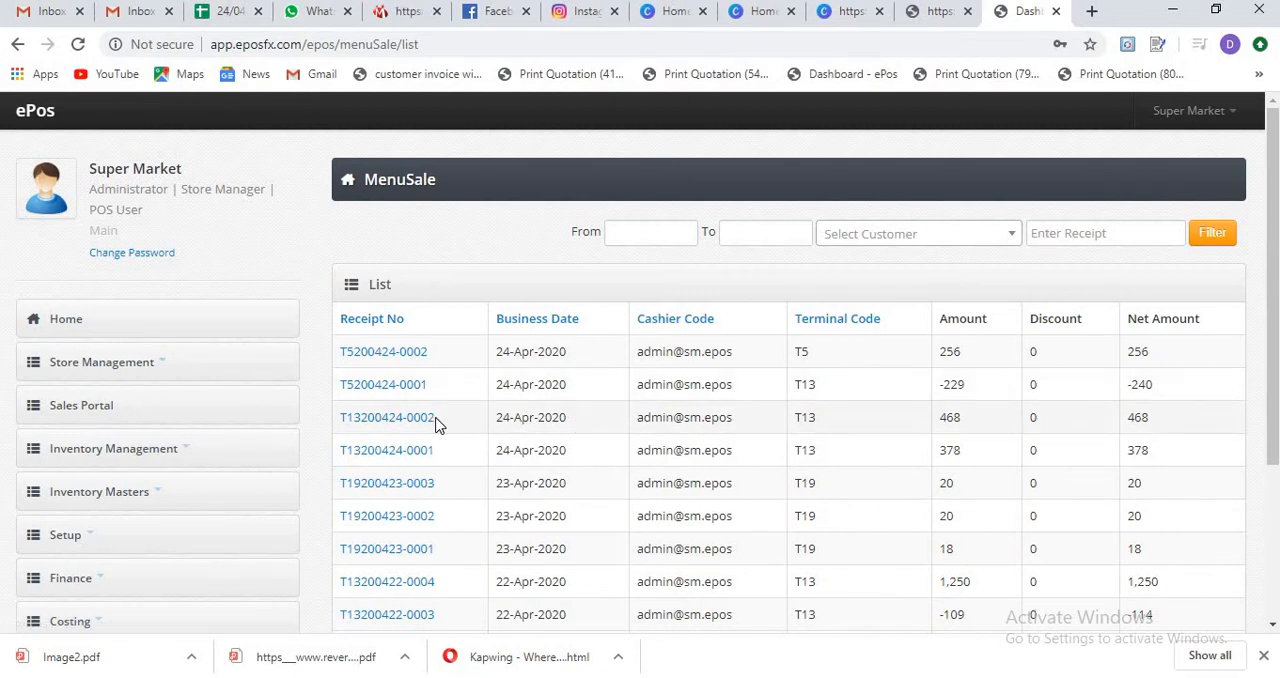
left_click_drag(436, 420, 340, 423)
key("ctrl+c")
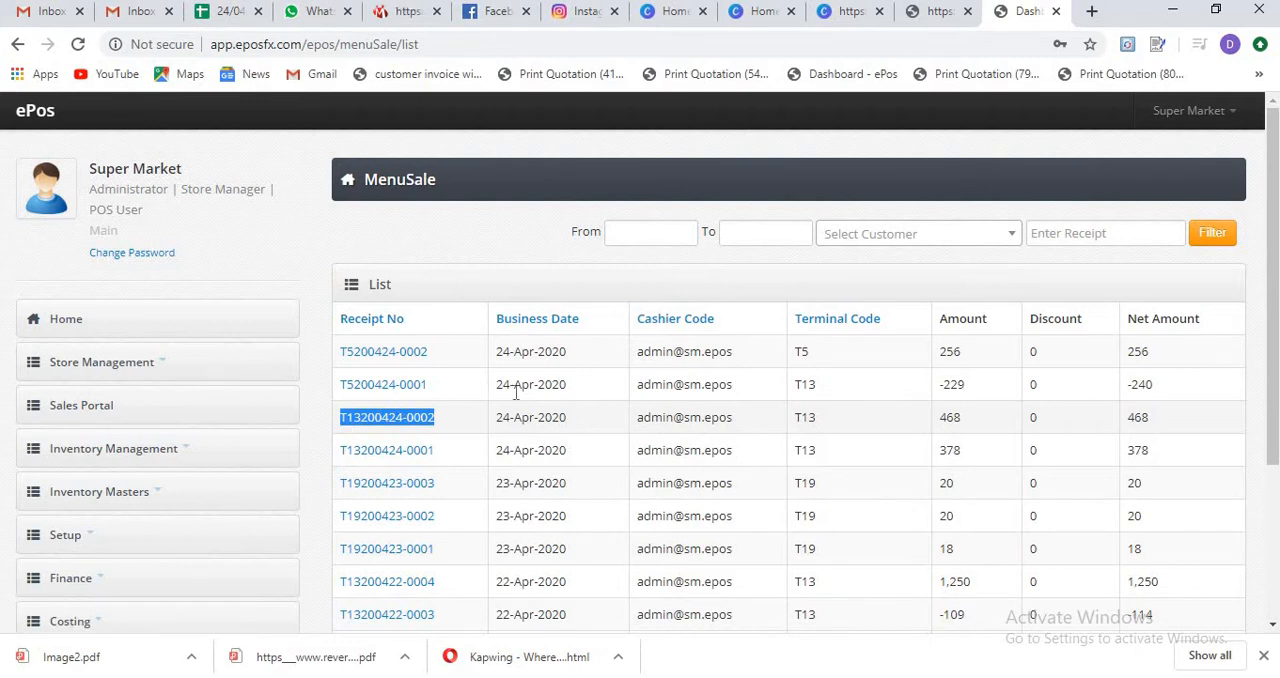
- Return to the Trusztel POS, start a sales return and load the sale's items using the copied receipt number as invoice reference
left_click(1172, 10)
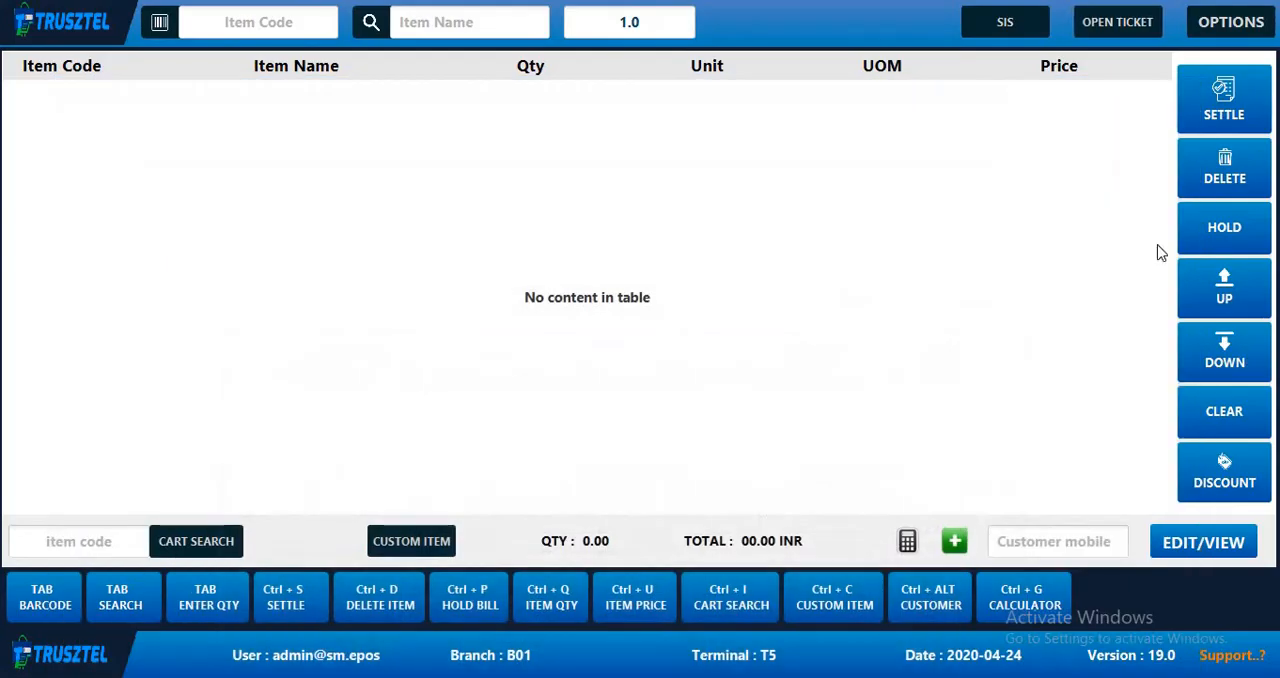
left_click(1226, 30)
mouse_move(1223, 55)
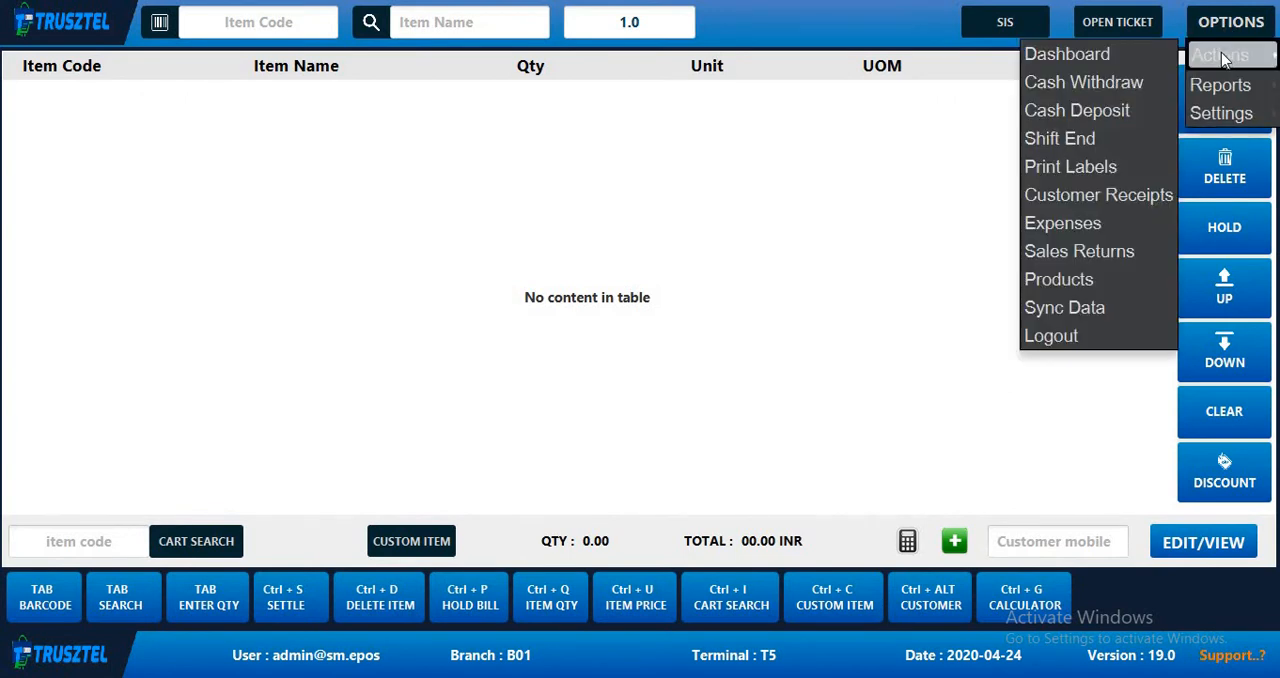
left_click(1094, 262)
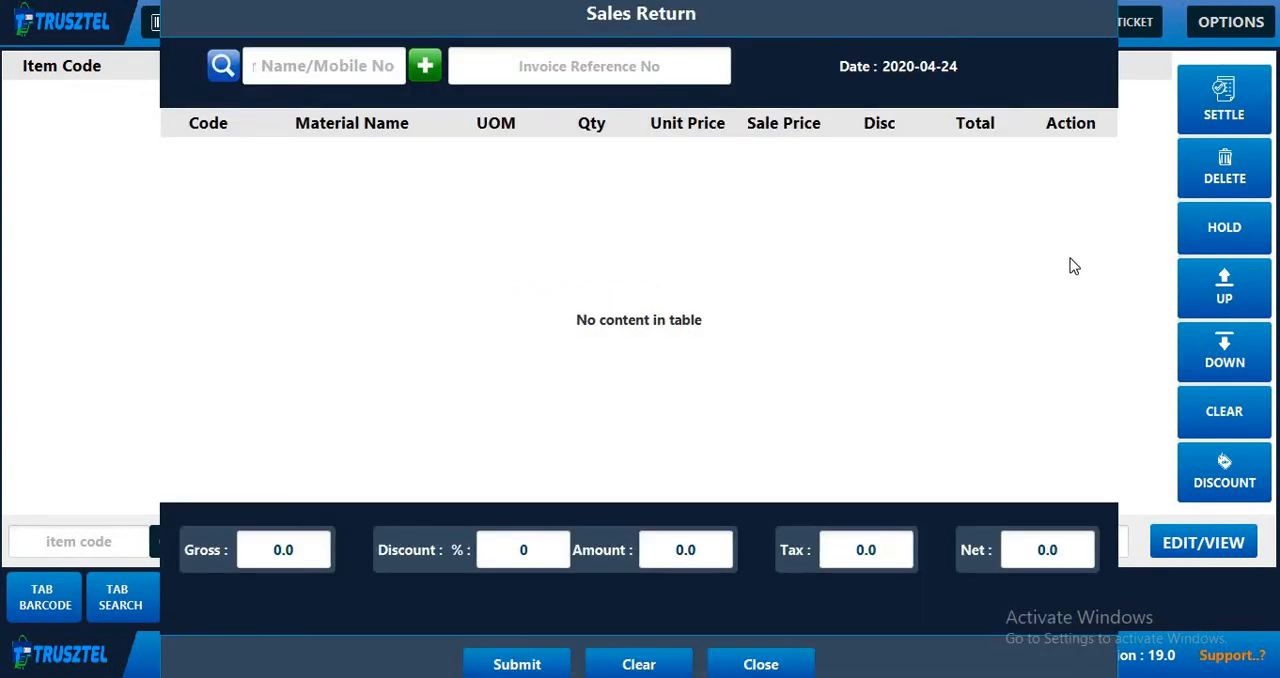
left_click(555, 71)
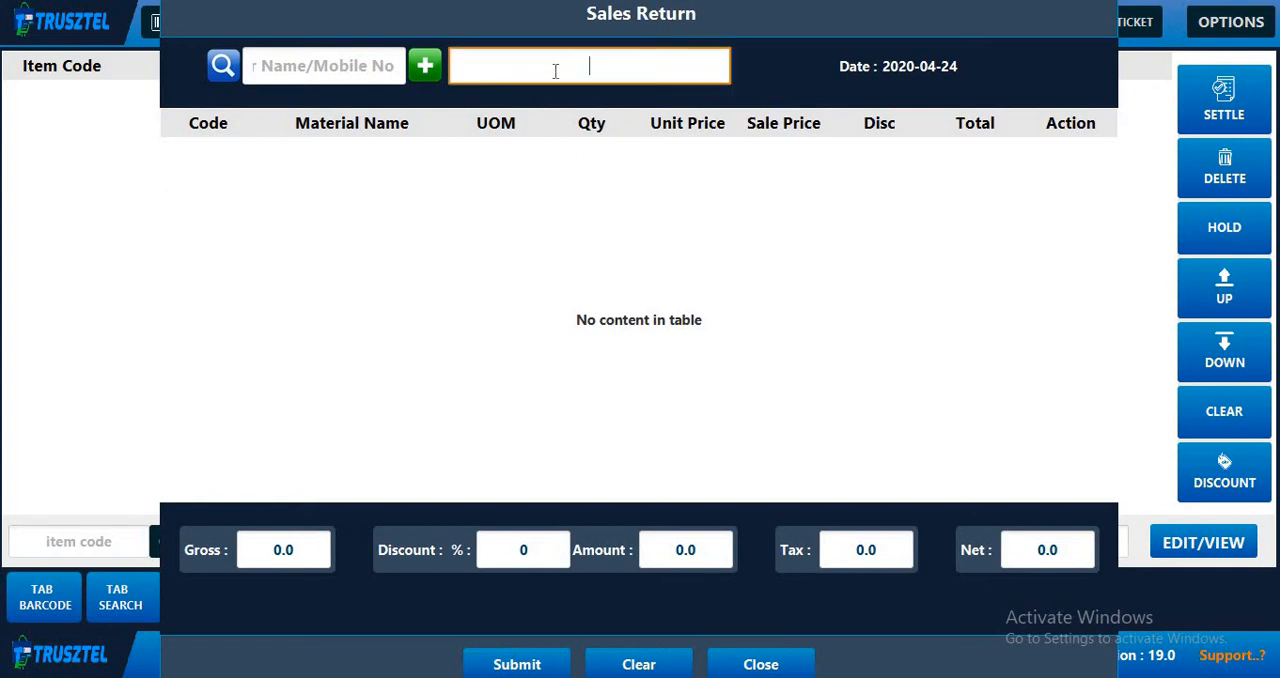
key("ctrl+v")
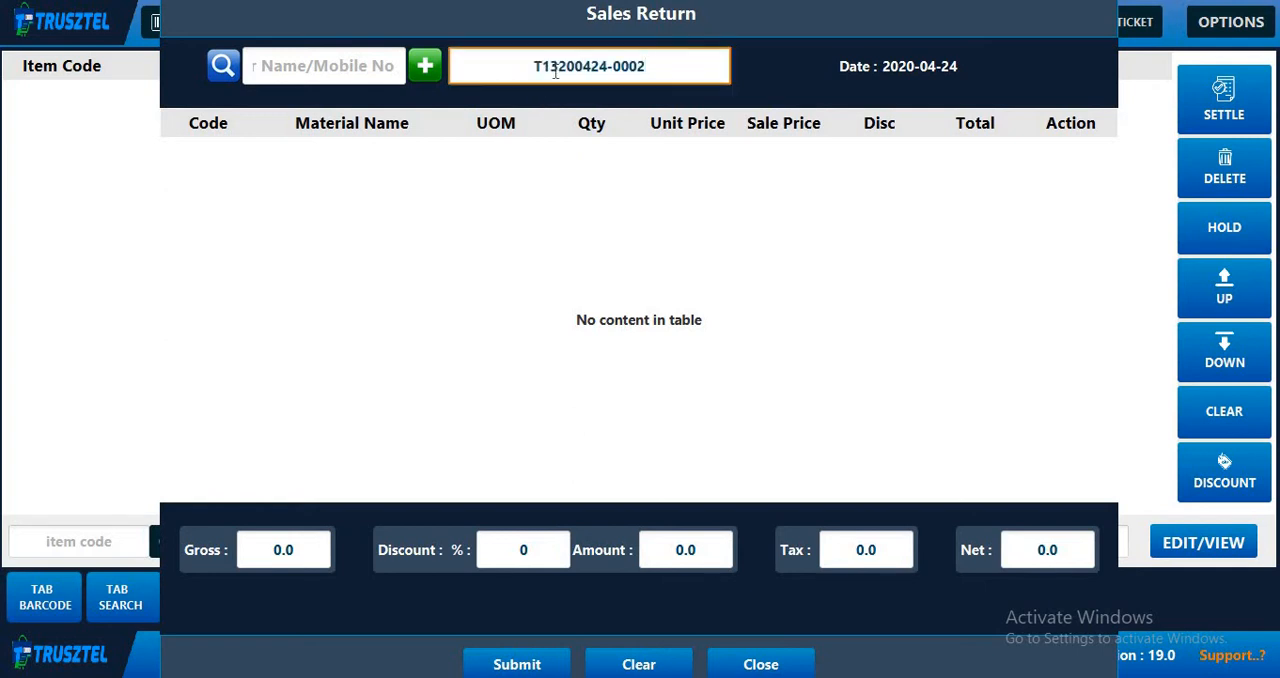
key("Return")
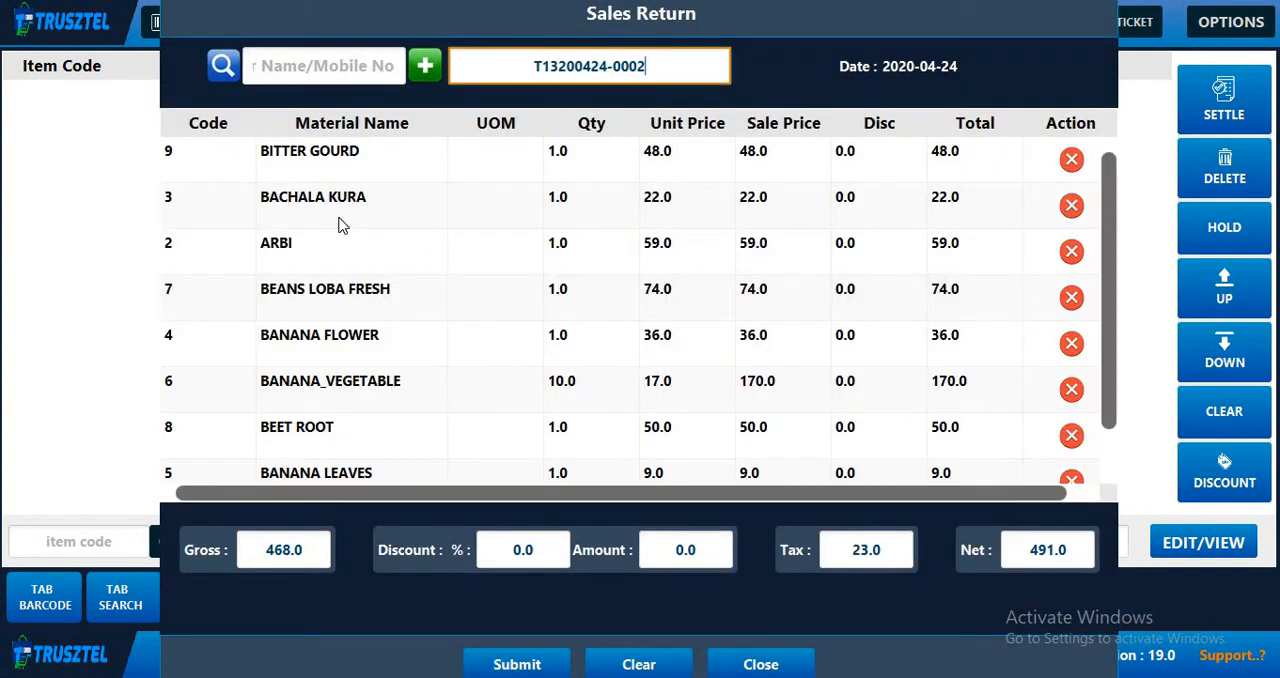
- Remove Beans Loba Fresh, Banana Flower, Banana_Vegetable, Beet Root and Banana Leaves from the sales return
scroll(282, 234, "down", 1)
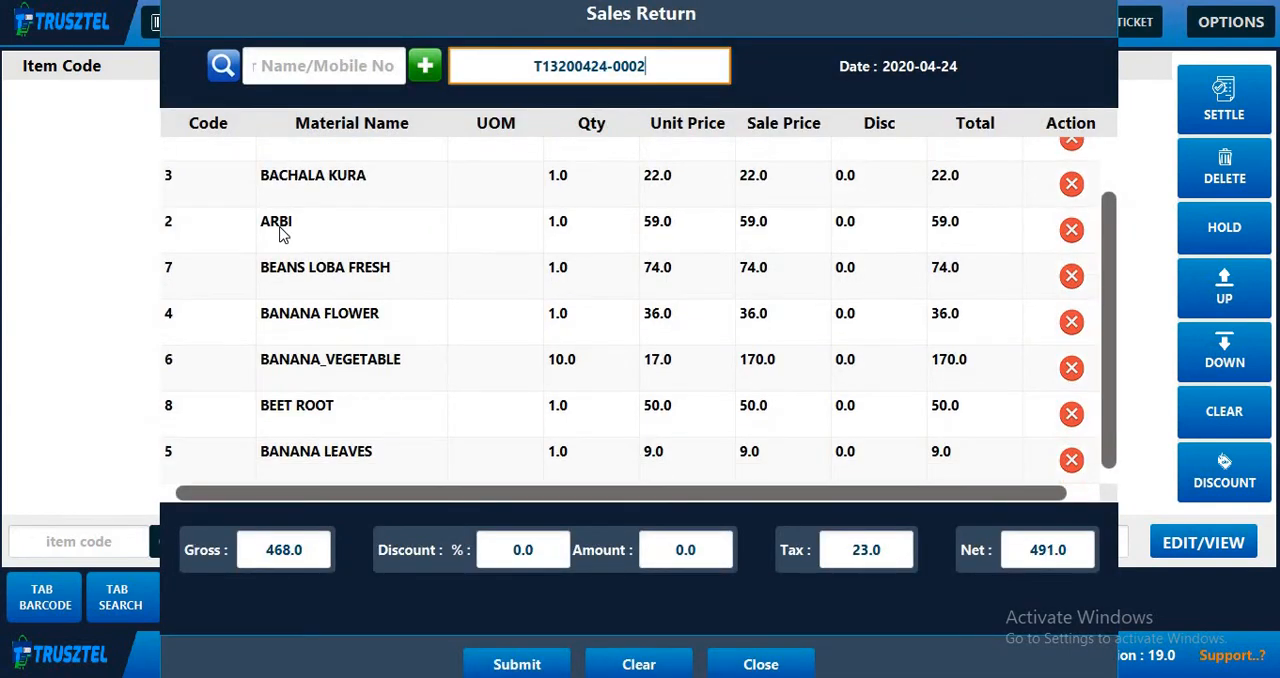
scroll(377, 349, "up", 1)
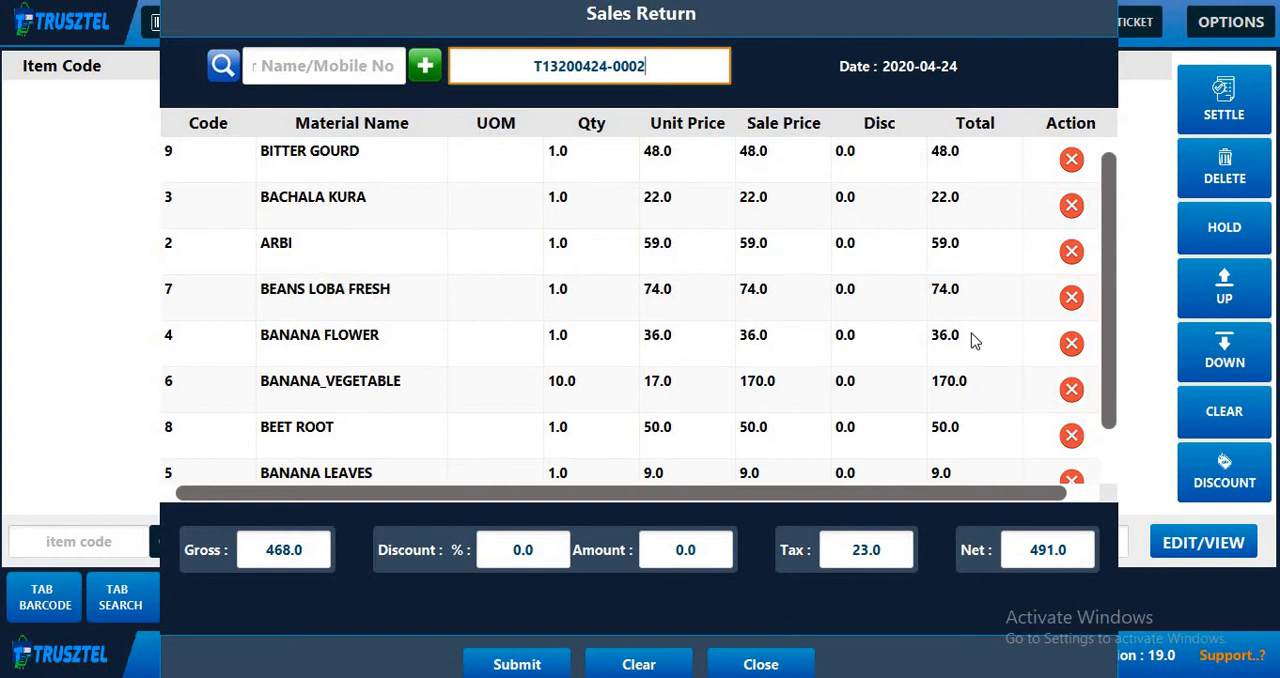
left_click(1071, 297)
left_click(1071, 298)
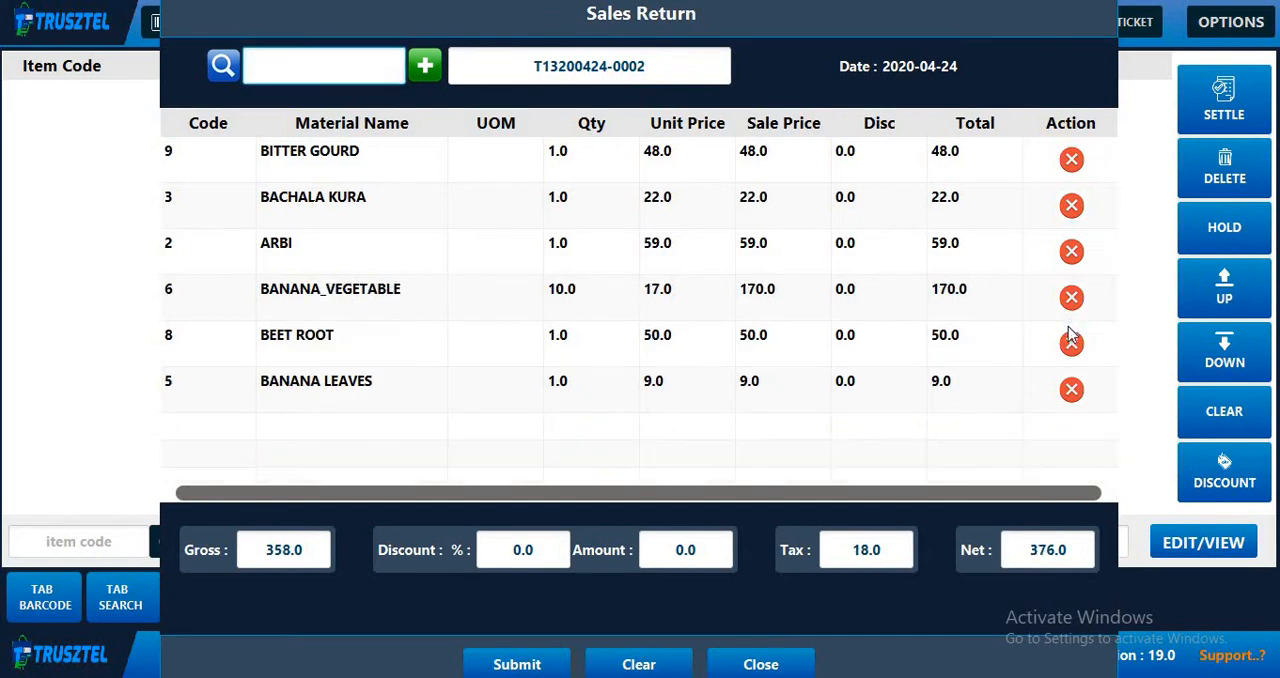
left_click(1071, 297)
left_click(1071, 343)
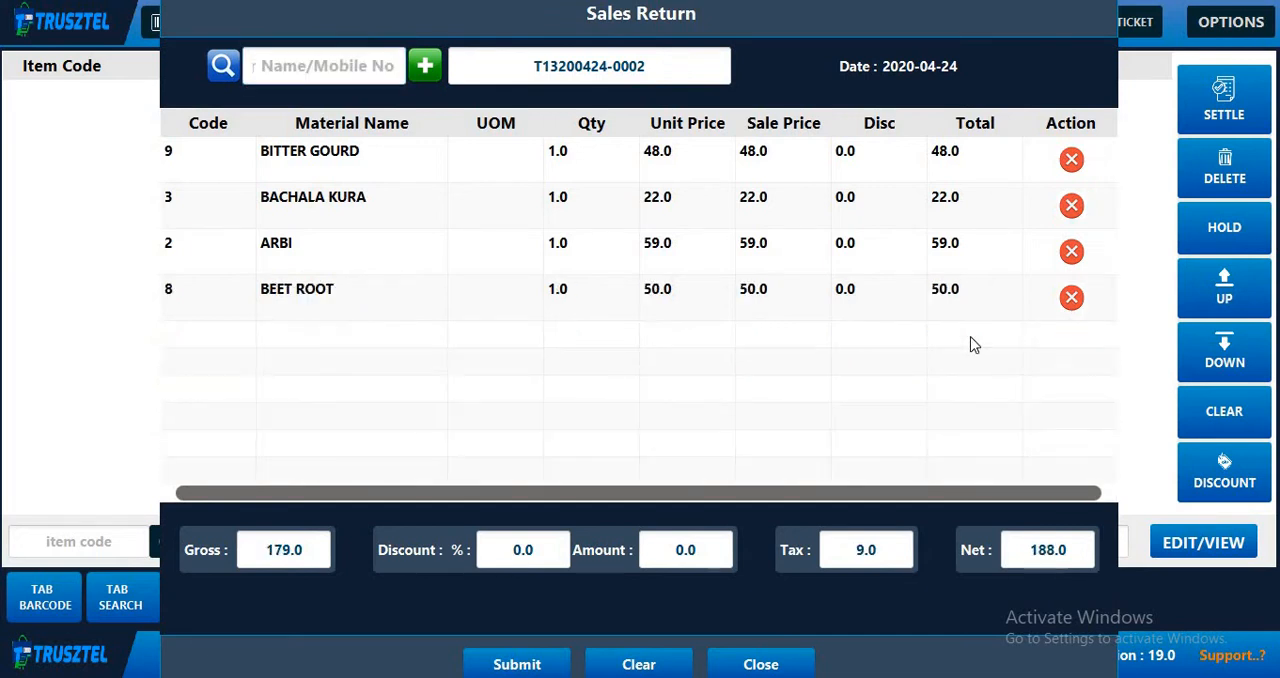
- Add and save a new customer for the return, filling in the customer's name and contact number
left_click(425, 68)
left_click(423, 191)
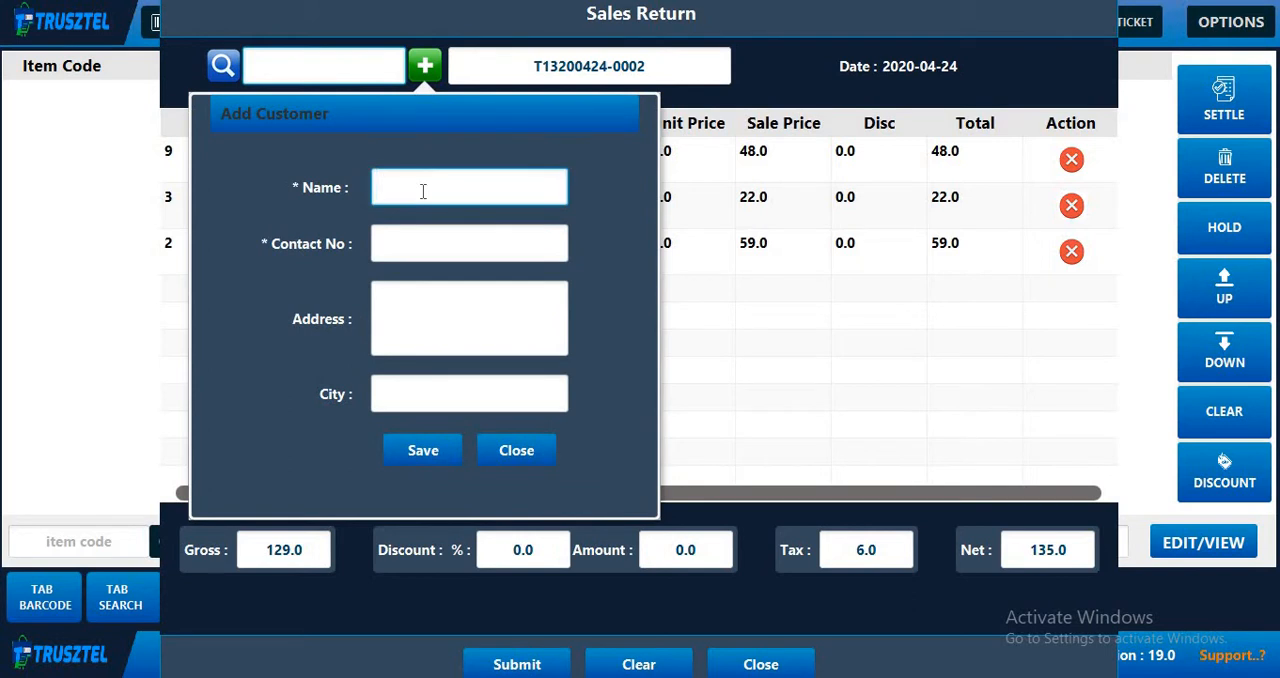
type("A")
type("BCDE")
left_click(417, 251)
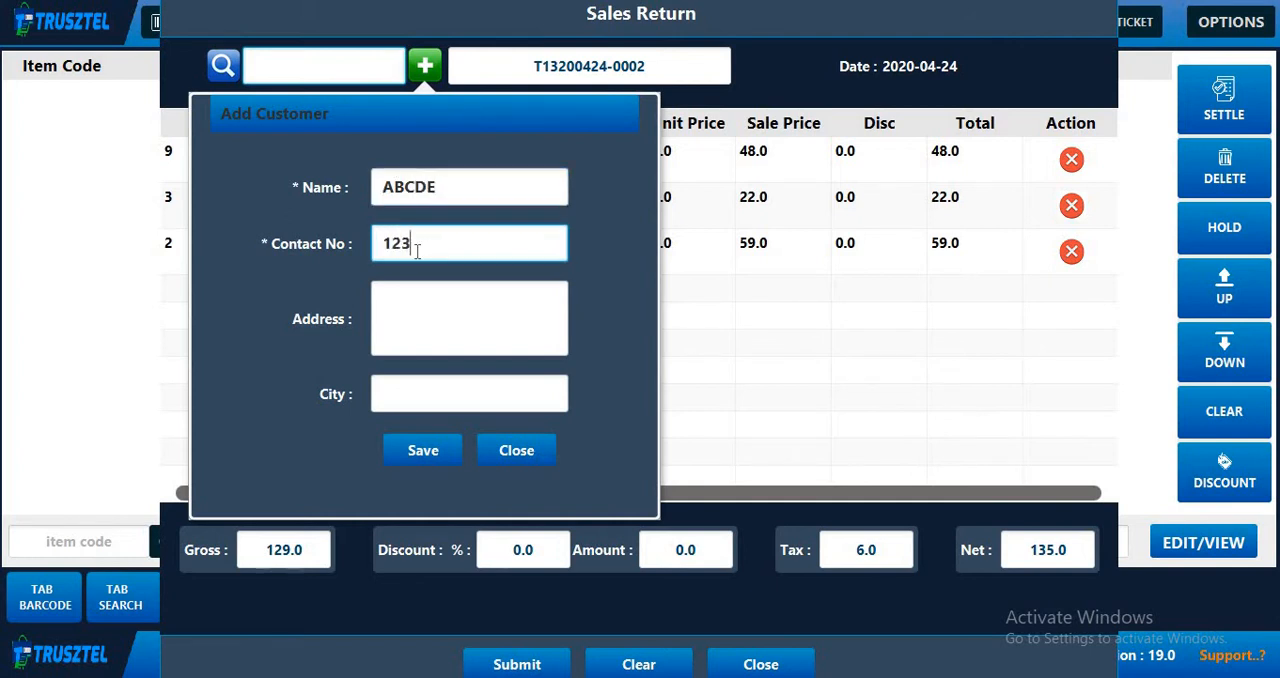
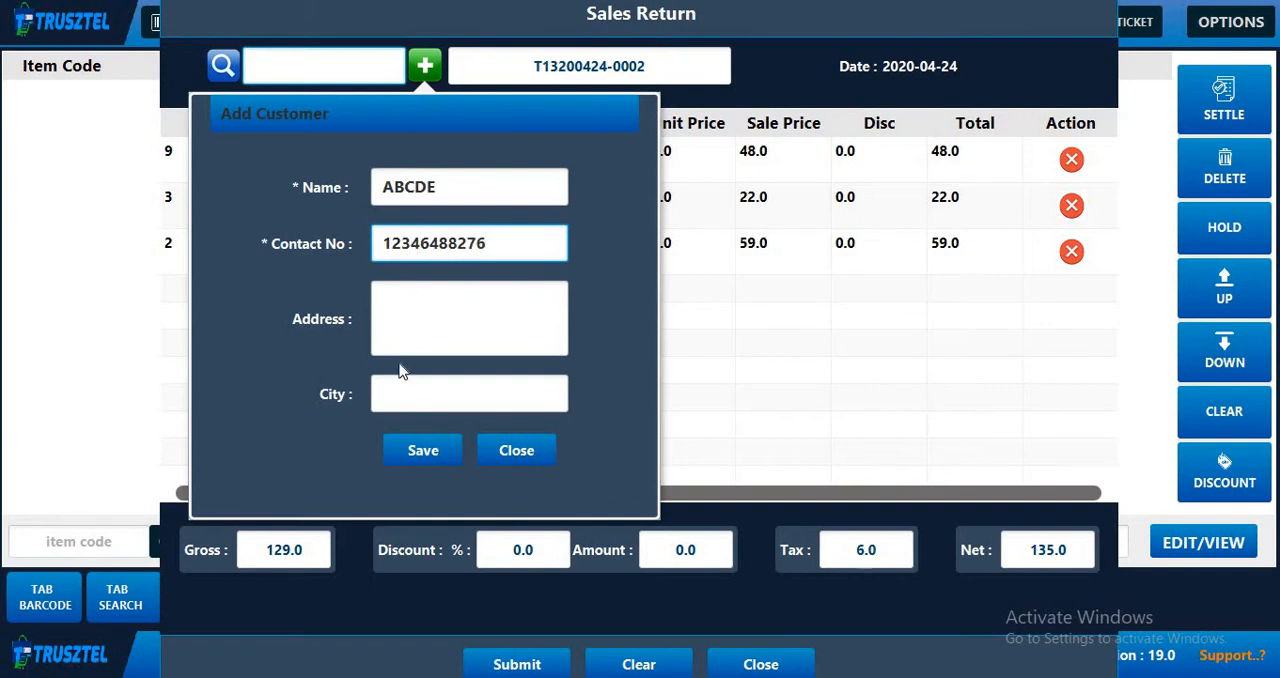
left_click(423, 455)
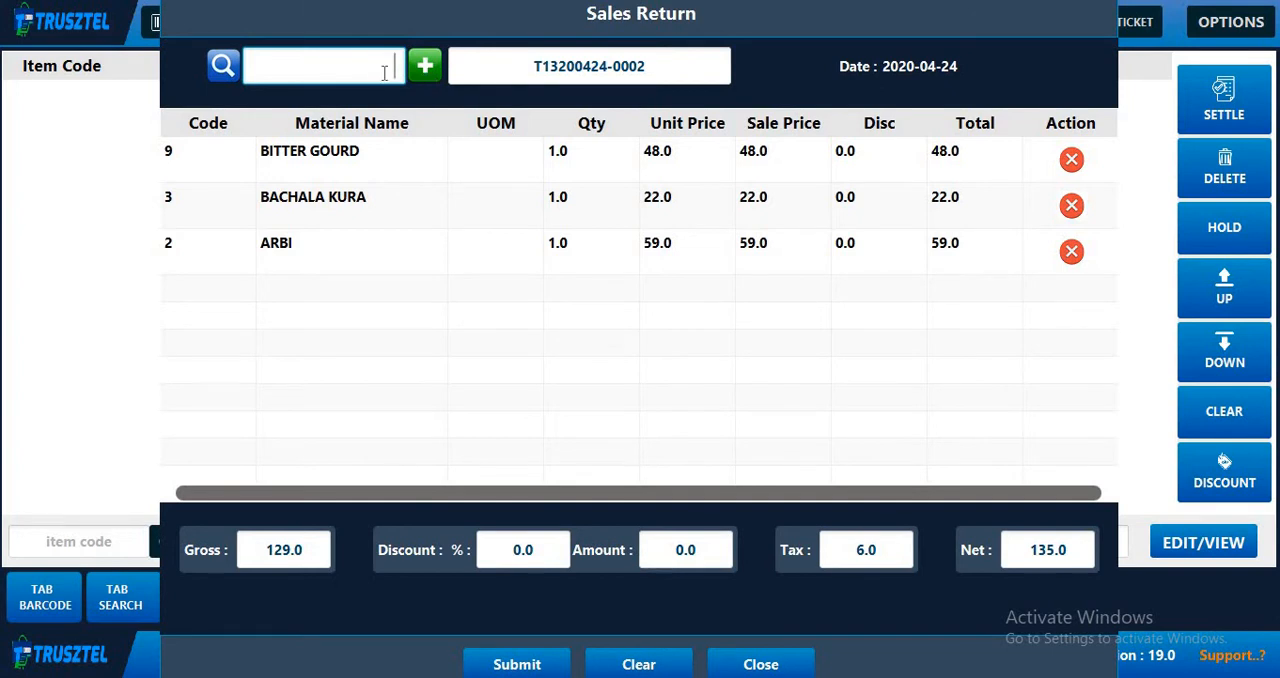
- Assign the newly added customer to the sales return, submit it and accept the credit note
type("ABCDE")
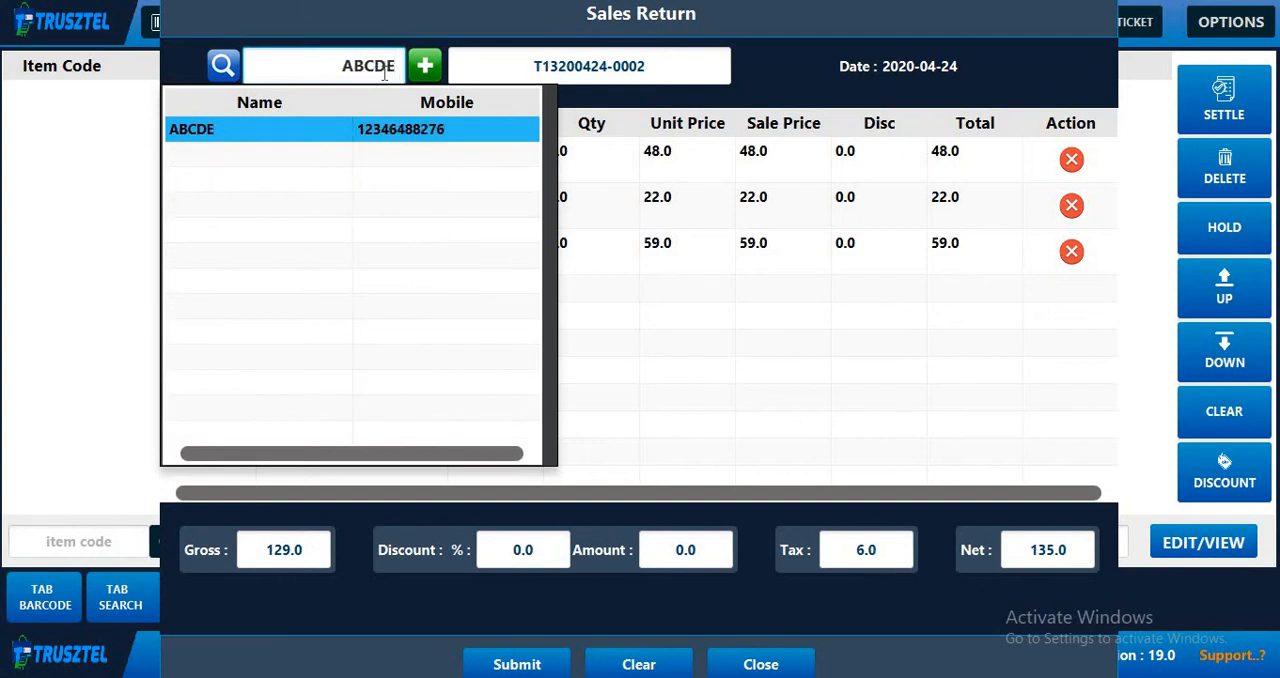
left_click(384, 137)
left_click(540, 664)
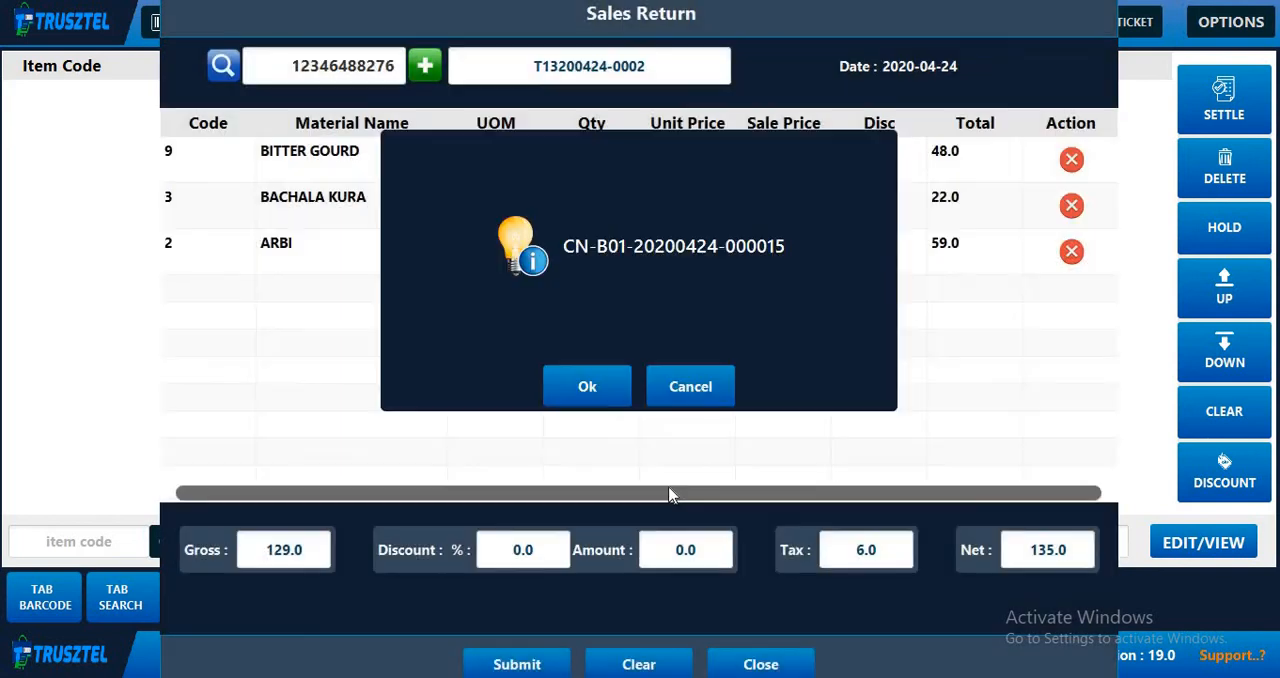
left_click(596, 387)
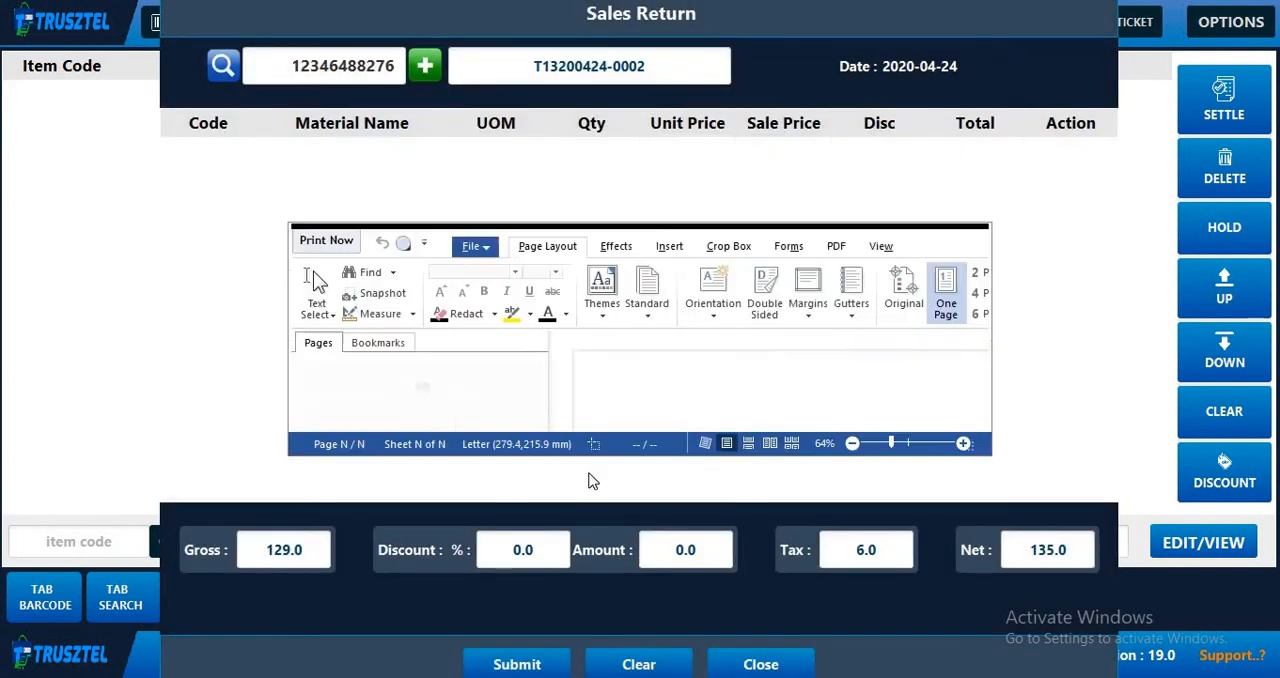
- Examine the header details, returned items and amounts on the credit note in the enlarged print preview
left_click(938, 232)
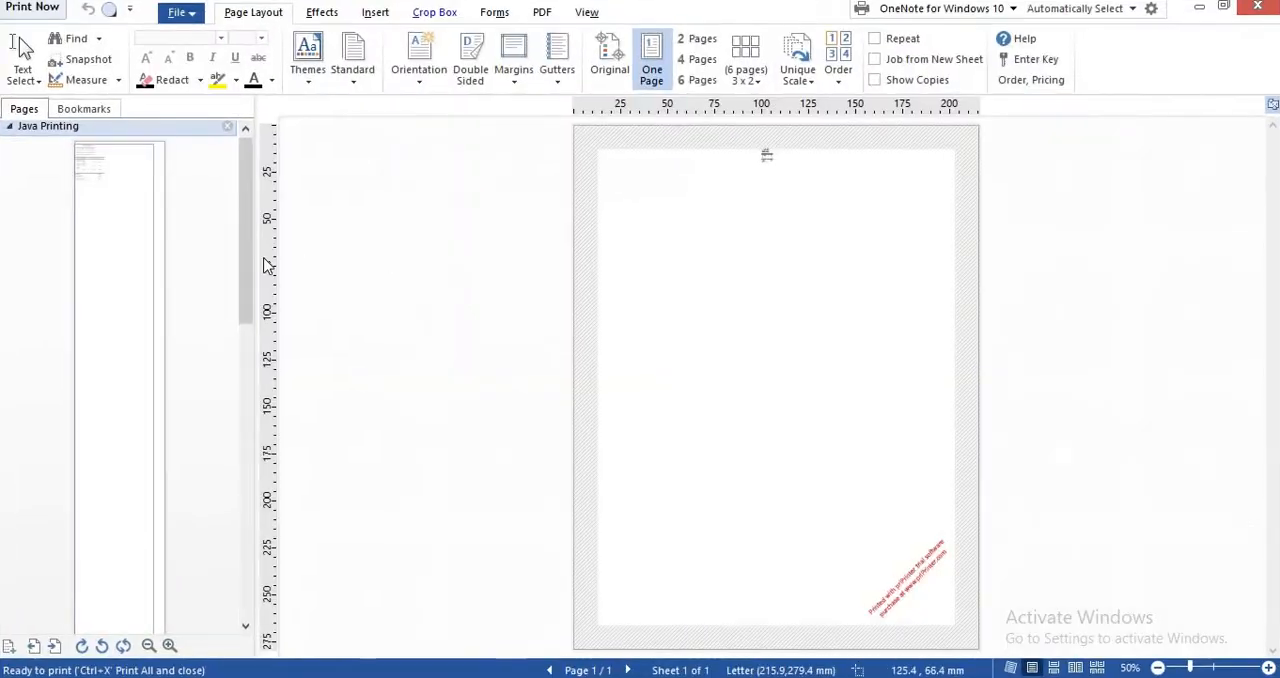
left_click(774, 172)
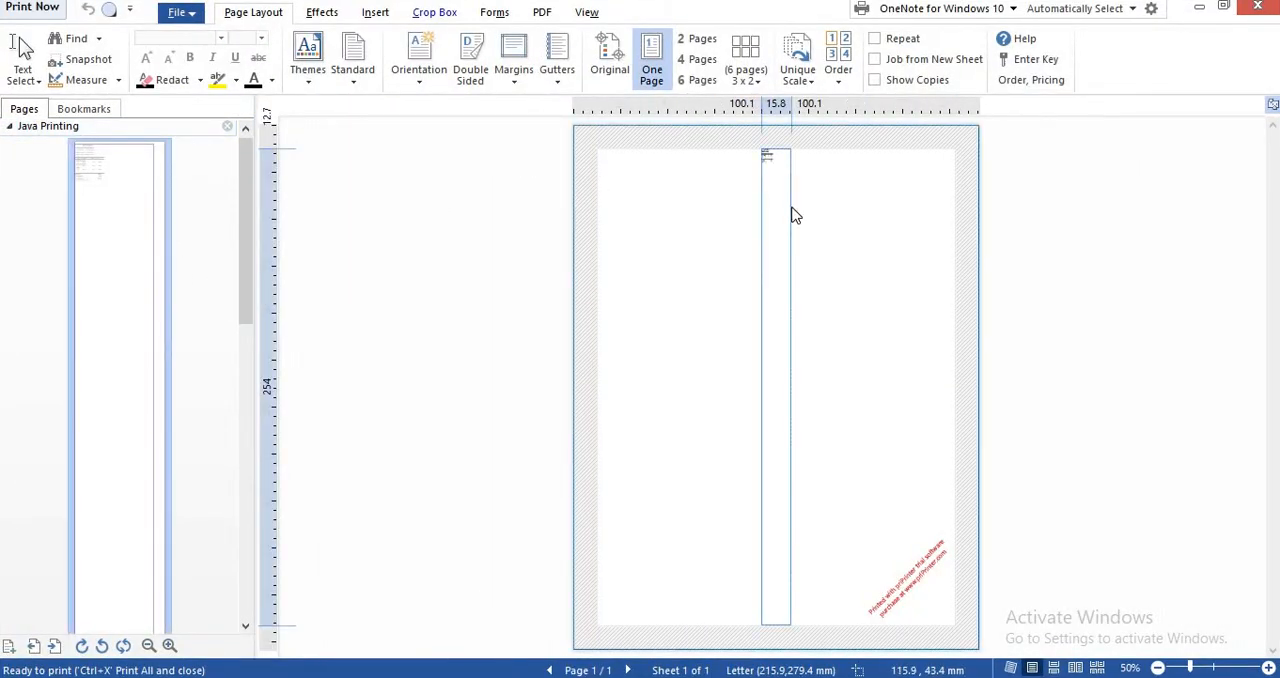
scroll(792, 207, "up", 8)
scroll(571, 314, "up", 5)
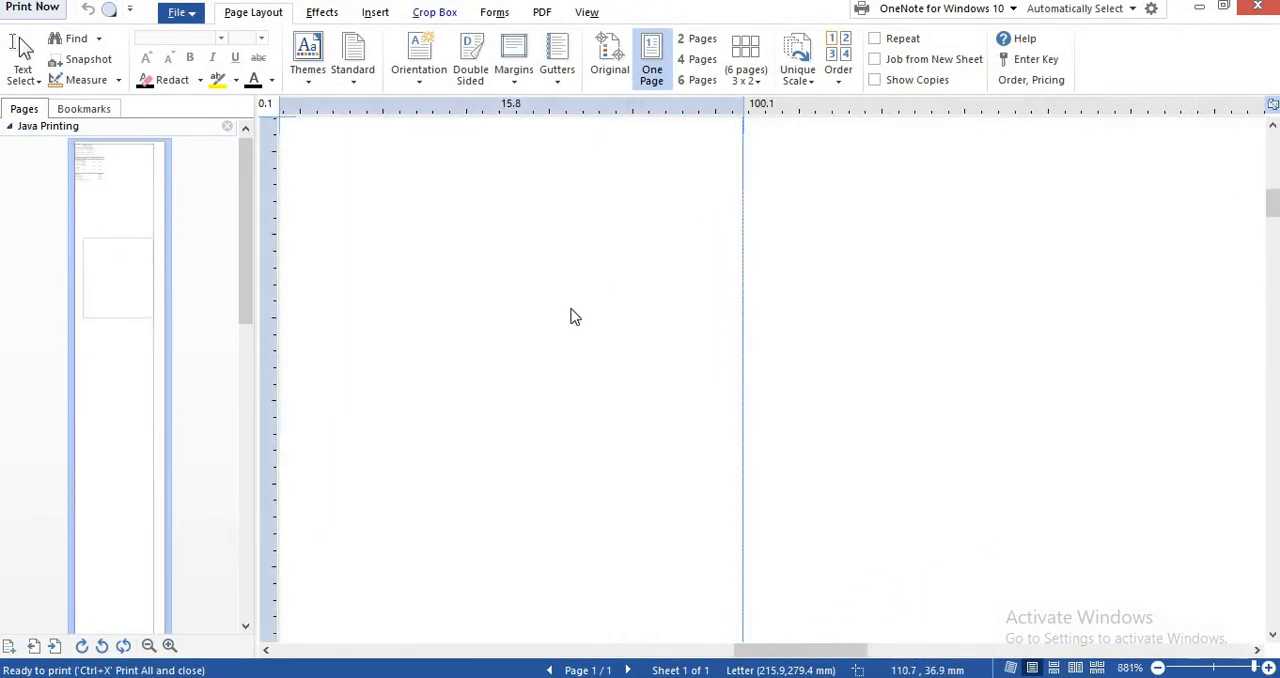
scroll(570, 355, "up", 1)
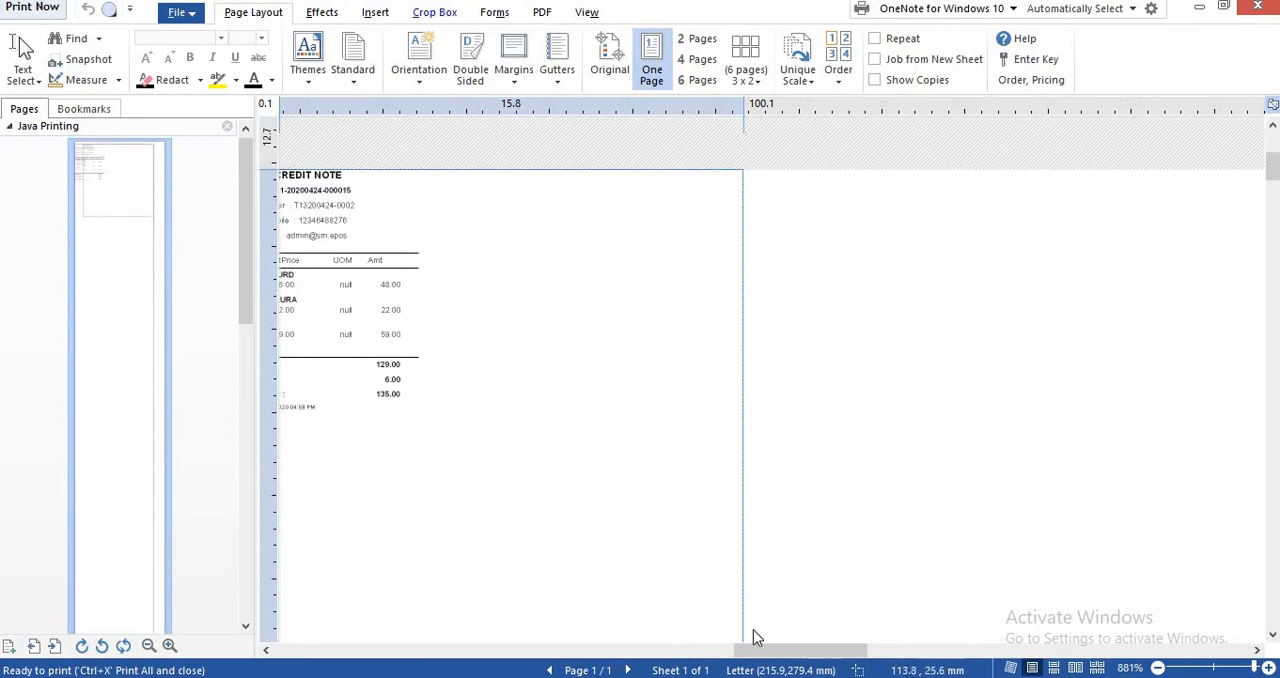
left_click_drag(755, 649, 724, 648)
scroll(683, 563, "down", 6)
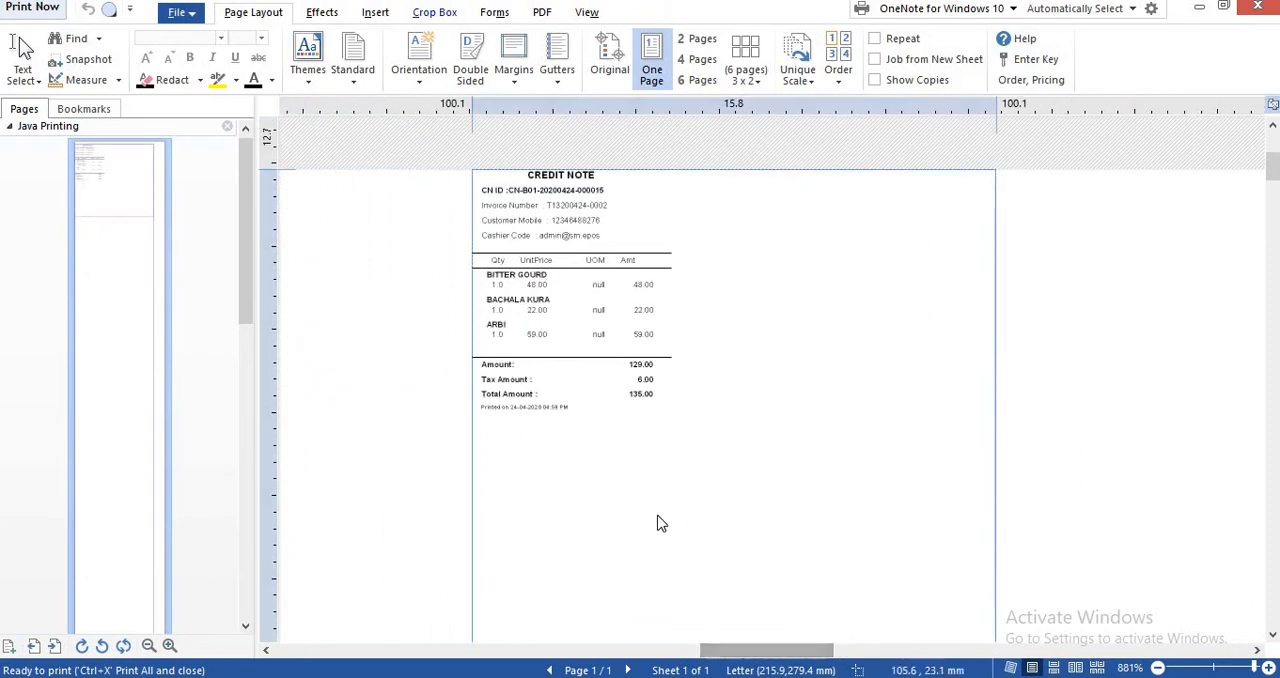
scroll(657, 523, "up", 4)
mouse_move(752, 655)
left_mouse_down()
mouse_move(712, 651)
mouse_move(739, 651)
left_mouse_up()
scroll(720, 485, "up", 4)
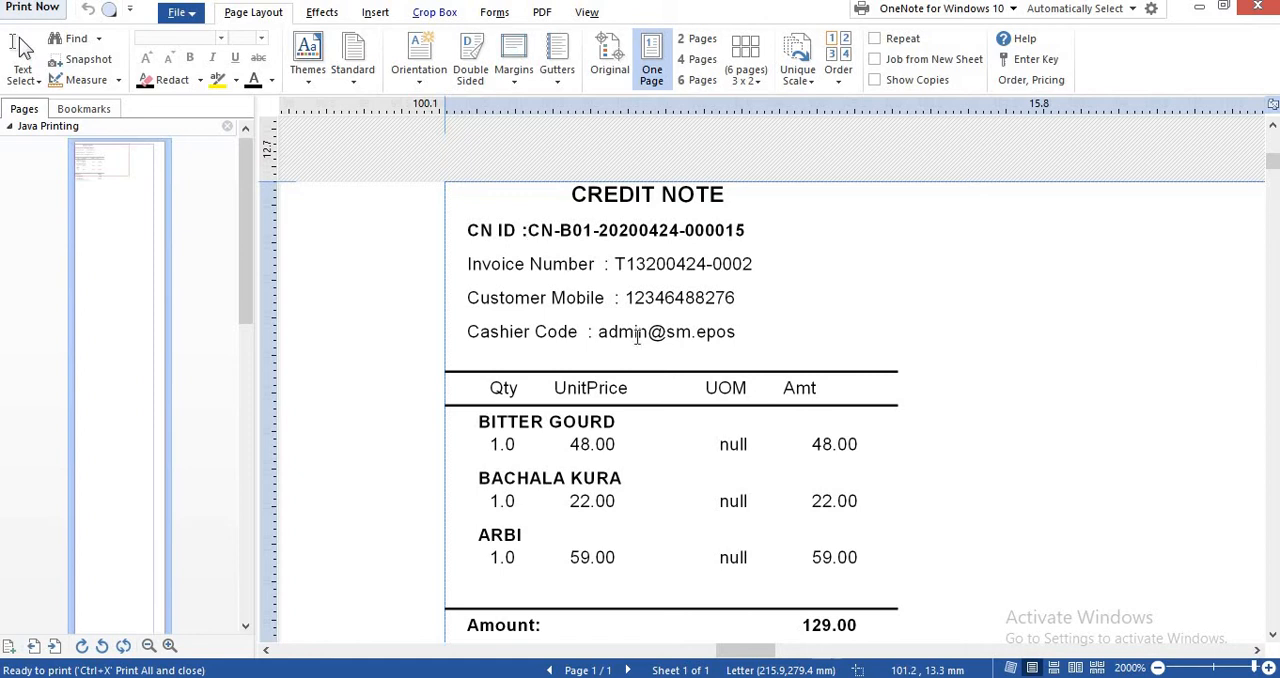
scroll(700, 420, "down", 2)
scroll(700, 495, "down", 2)
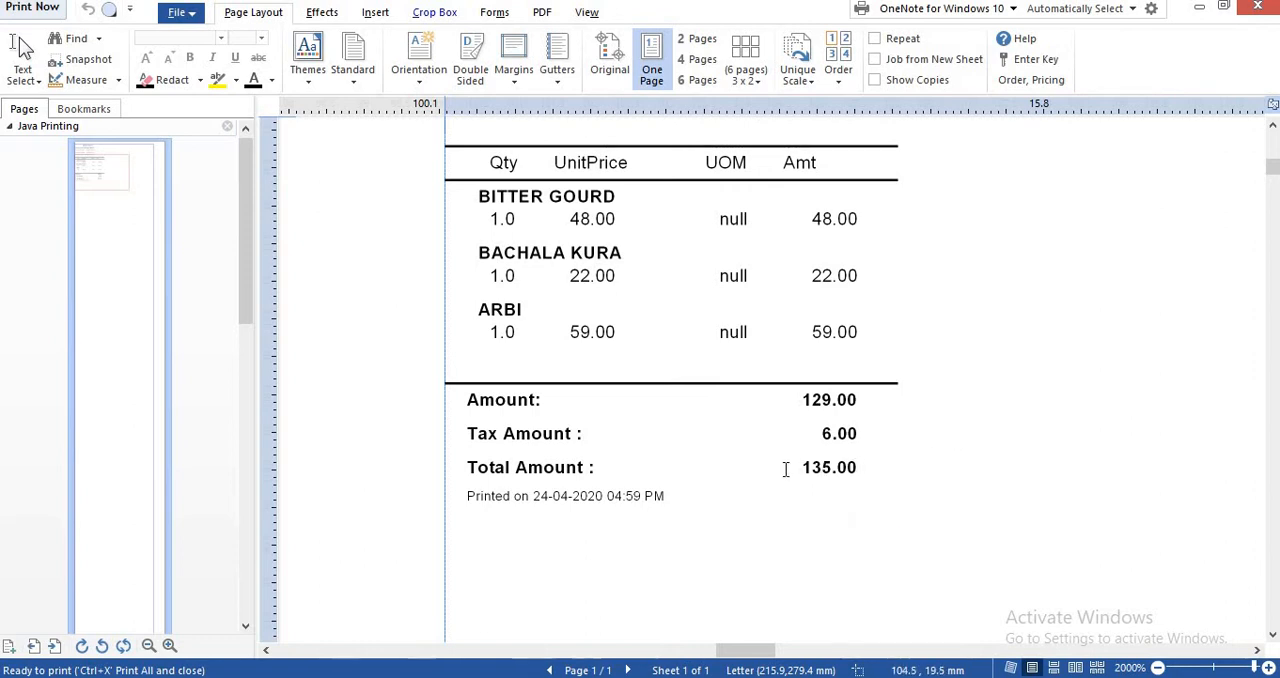
left_click(1200, 10)
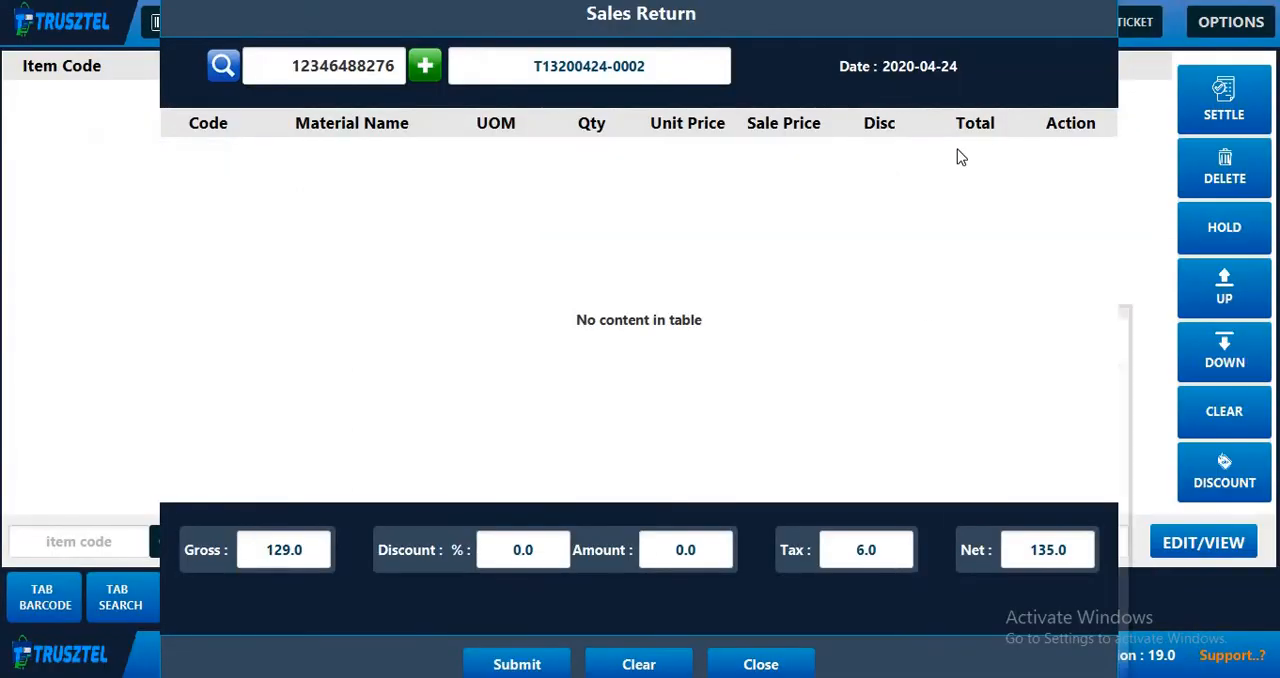
- Close the sales return form and add items 1 (Amla) and 2 (Arbi) to a new bill
left_click(760, 664)
left_click(238, 22)
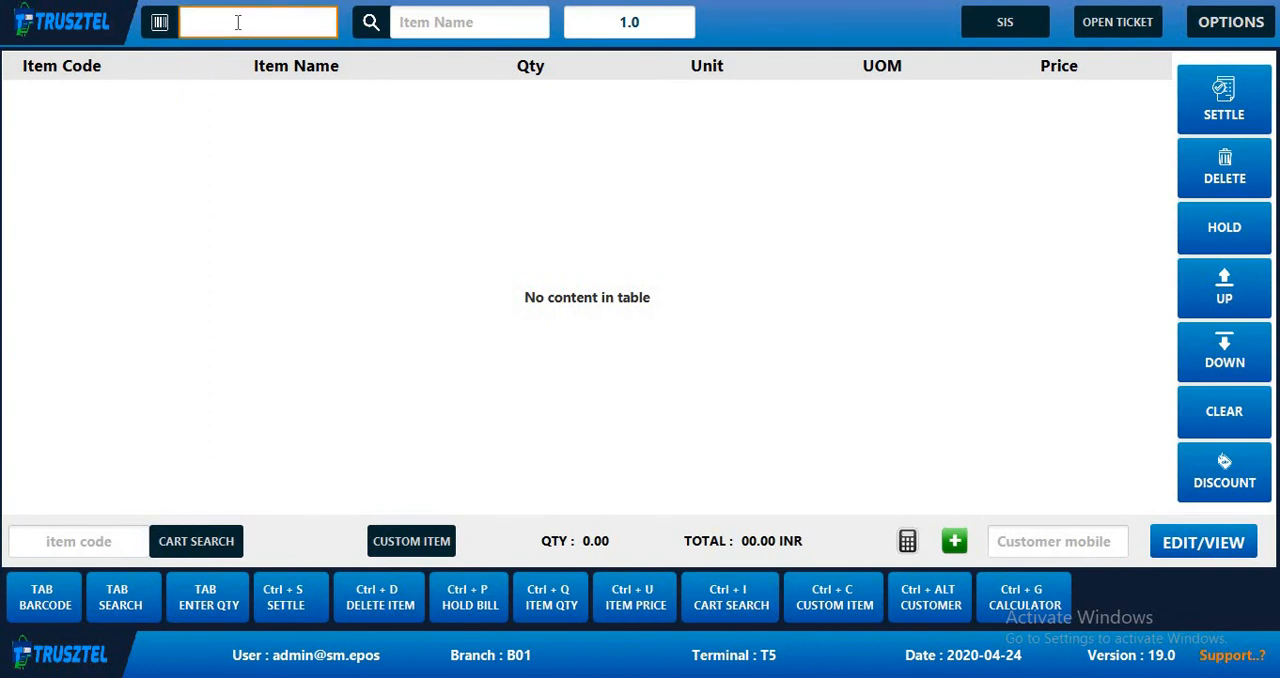
type("1")
key("Return")
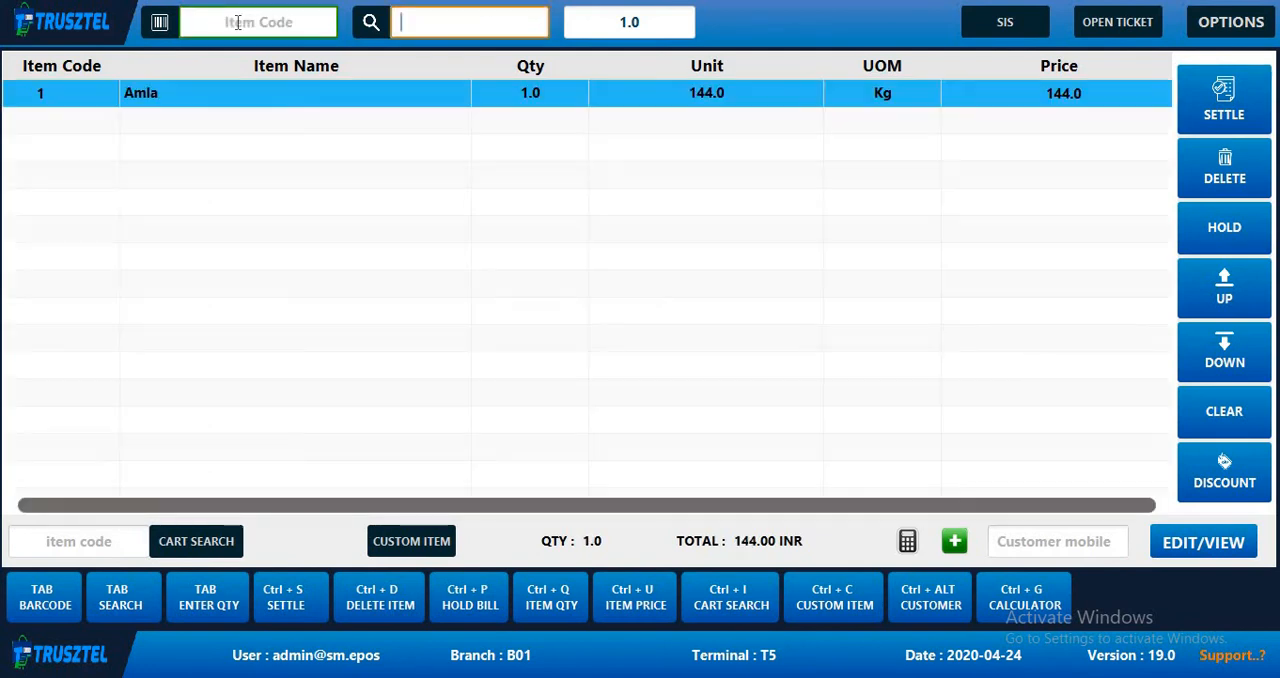
left_click(238, 22)
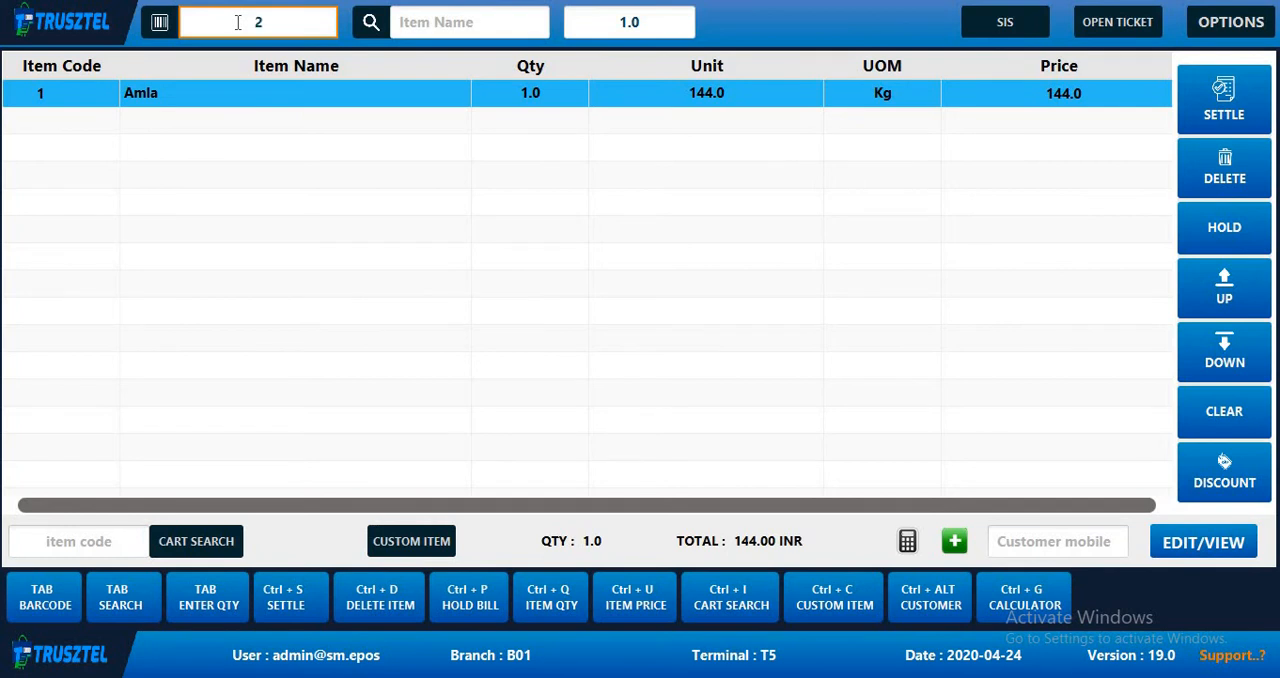
type("2")
key("Return")
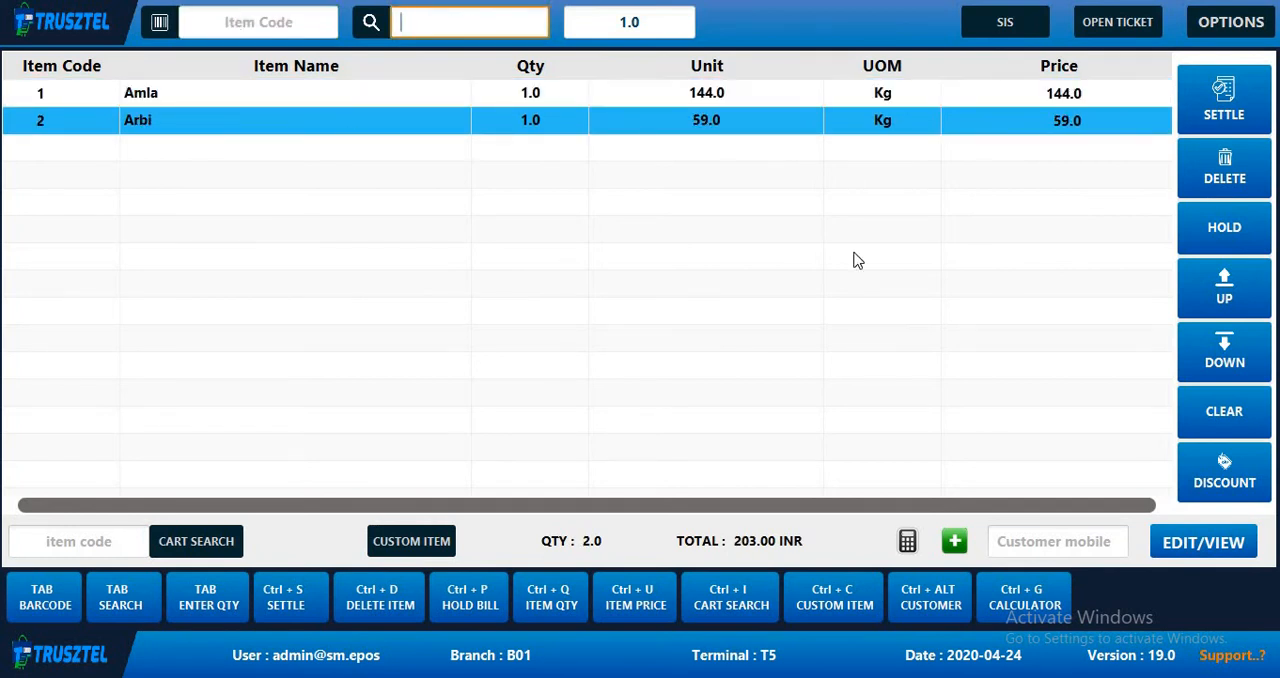
- Start settling the bill for Amla and Arbi with a credit note under the Other payment mode
left_click(1222, 99)
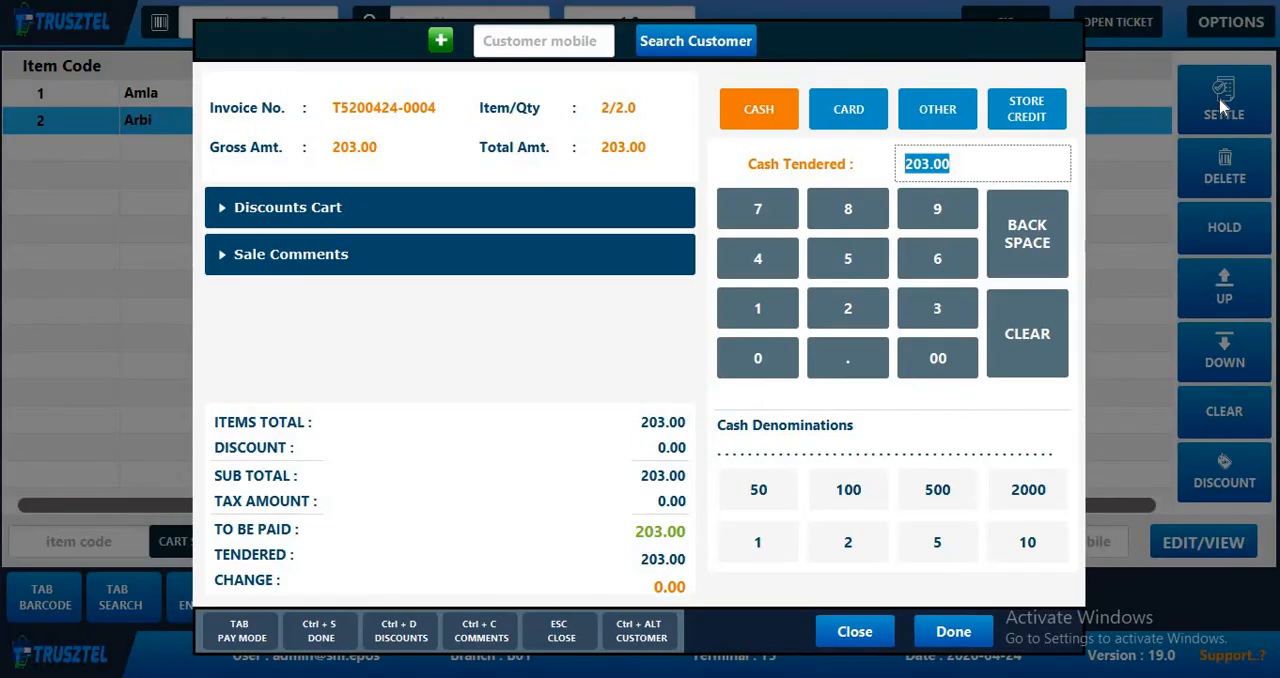
left_click(940, 113)
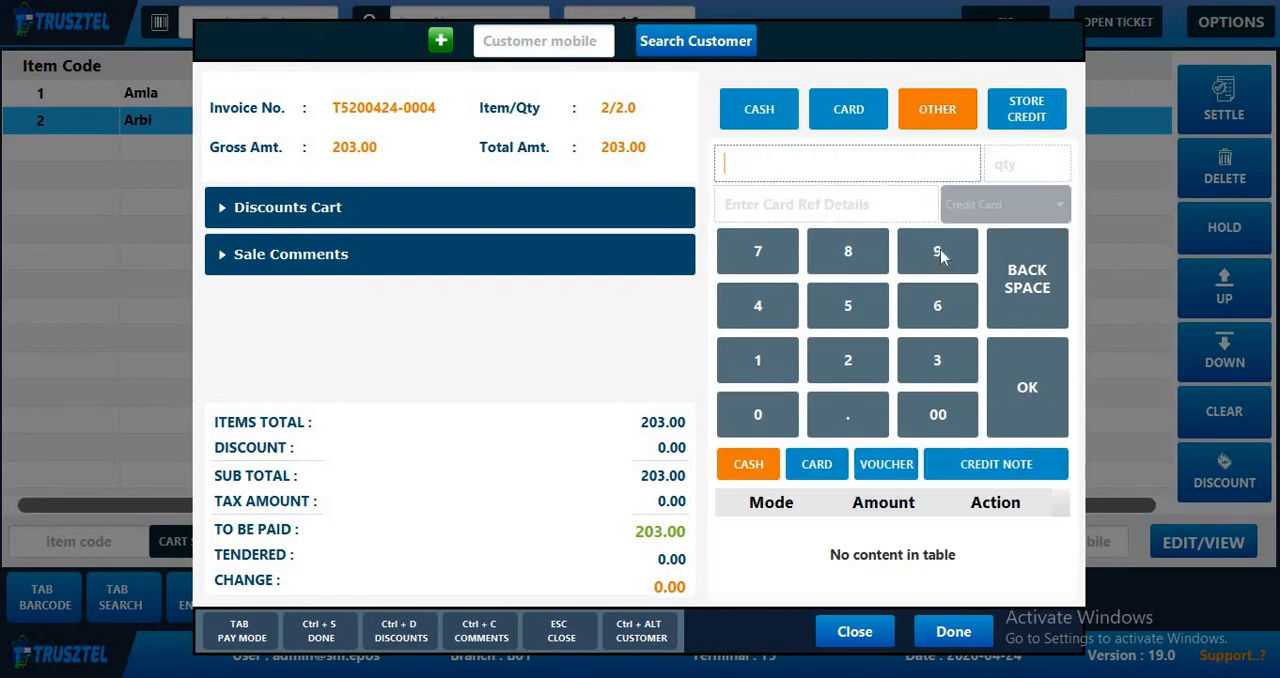
left_click(993, 476)
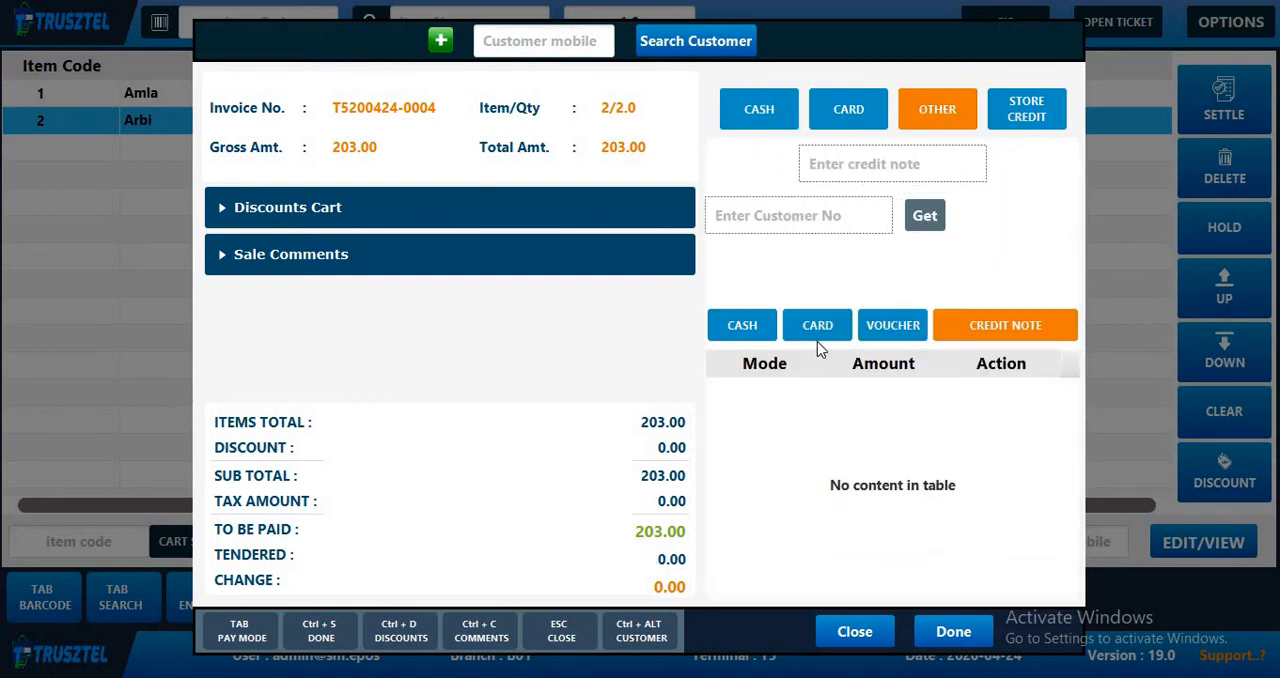
left_click(849, 166)
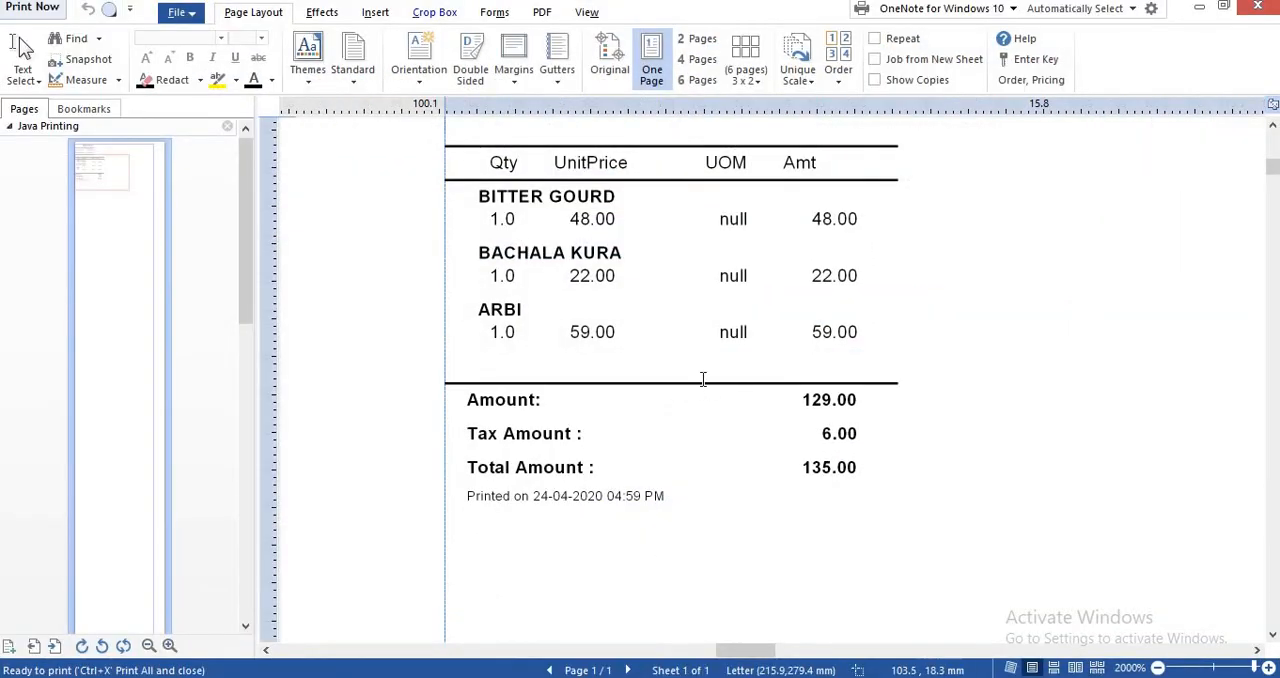
- Copy the CN ID from the credit note's print preview and paste it as the credit note number in the POS settlement
scroll(702, 370, "up", 2)
scroll(700, 343, "up", 2)
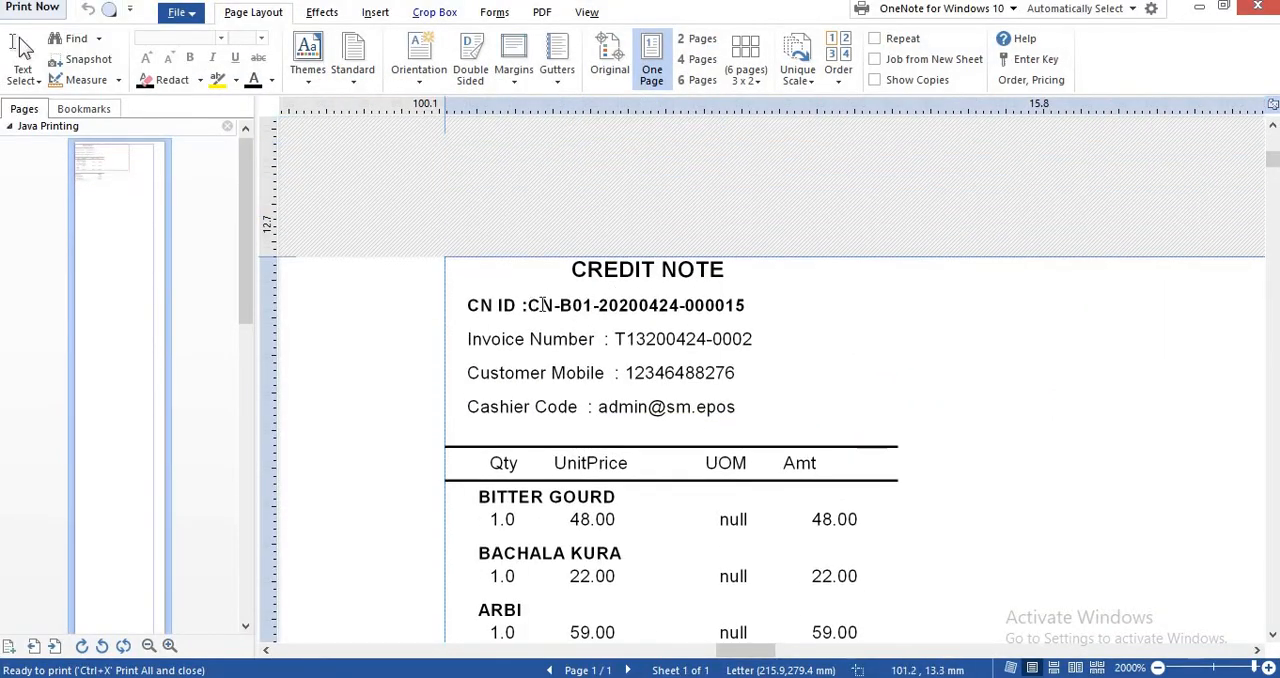
left_click_drag(540, 305, 653, 305)
left_click_drag(527, 305, 750, 306)
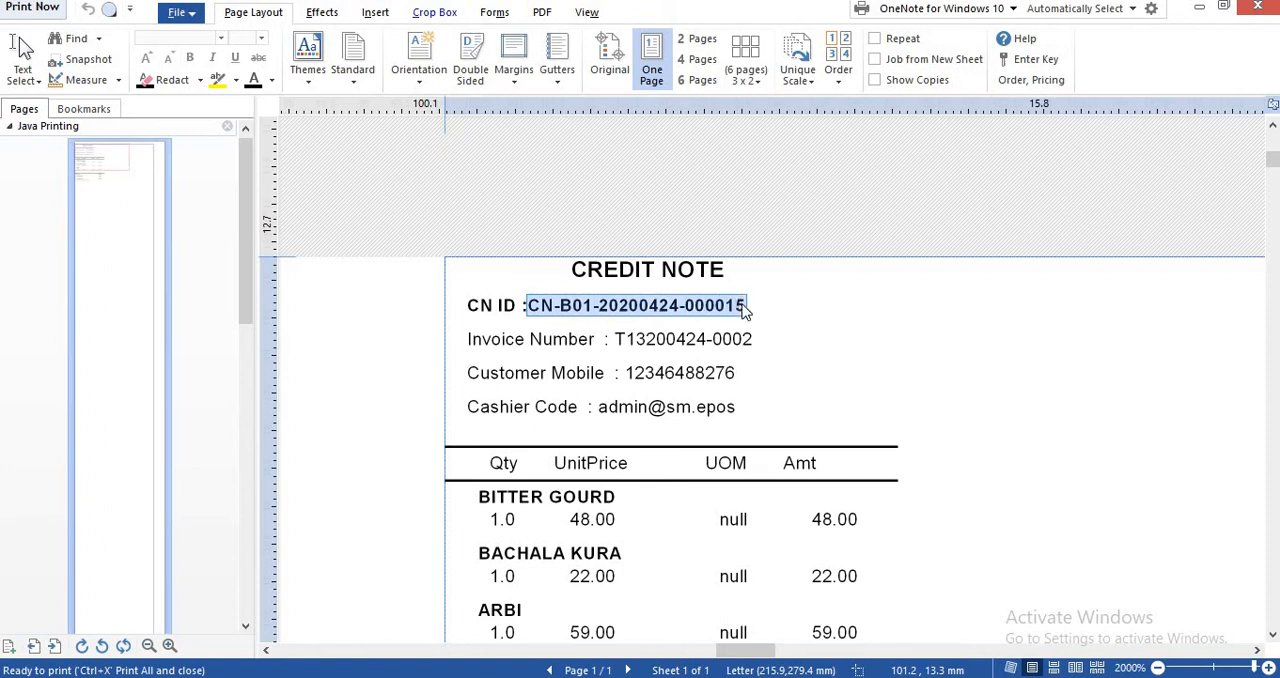
left_click(1200, 10)
right_click(857, 173)
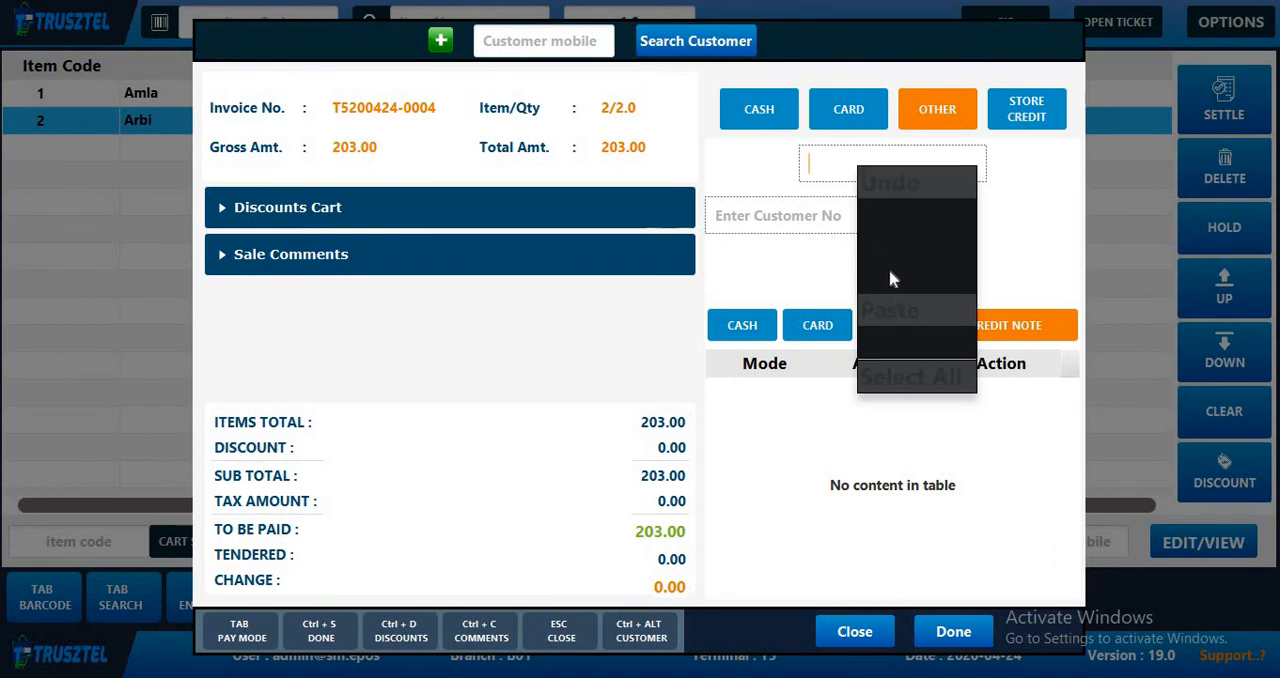
left_click(886, 312)
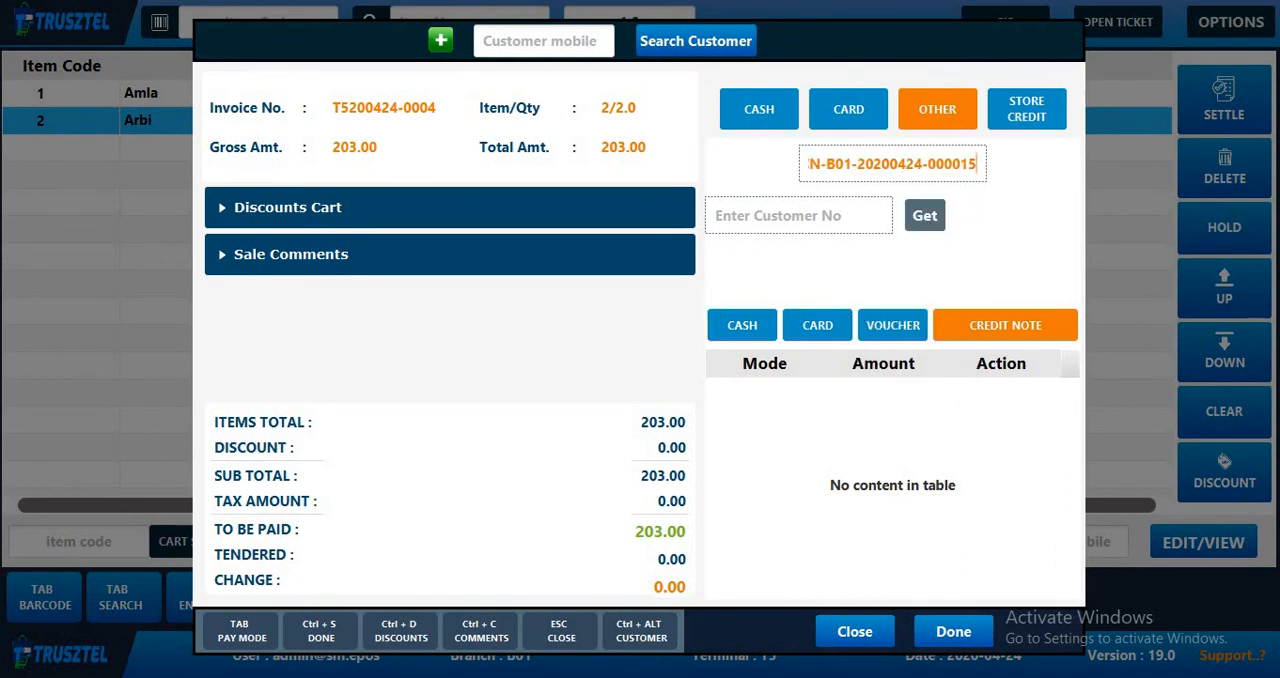
- Copy the customer's mobile number from the credit note preview into the POS settlement's customer number, retrieve the credit note and accept the remaining balance
left_click(720, 676)
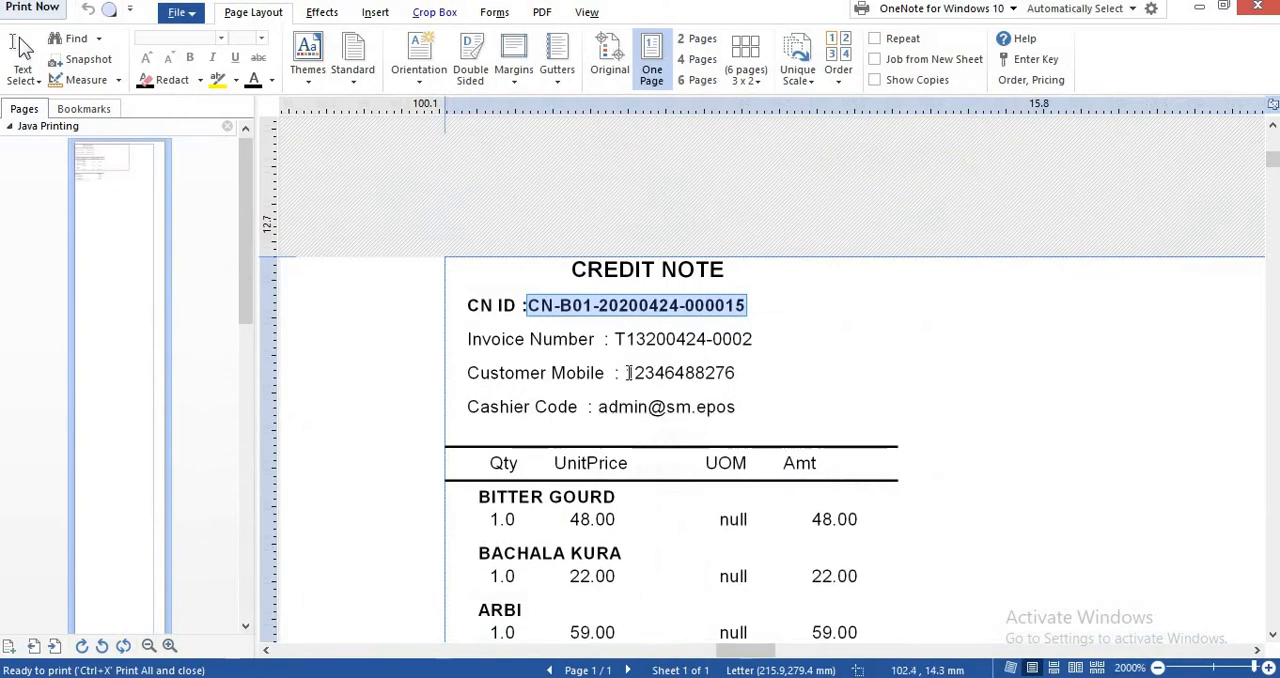
left_click_drag(628, 372, 735, 372)
left_click(683, 372)
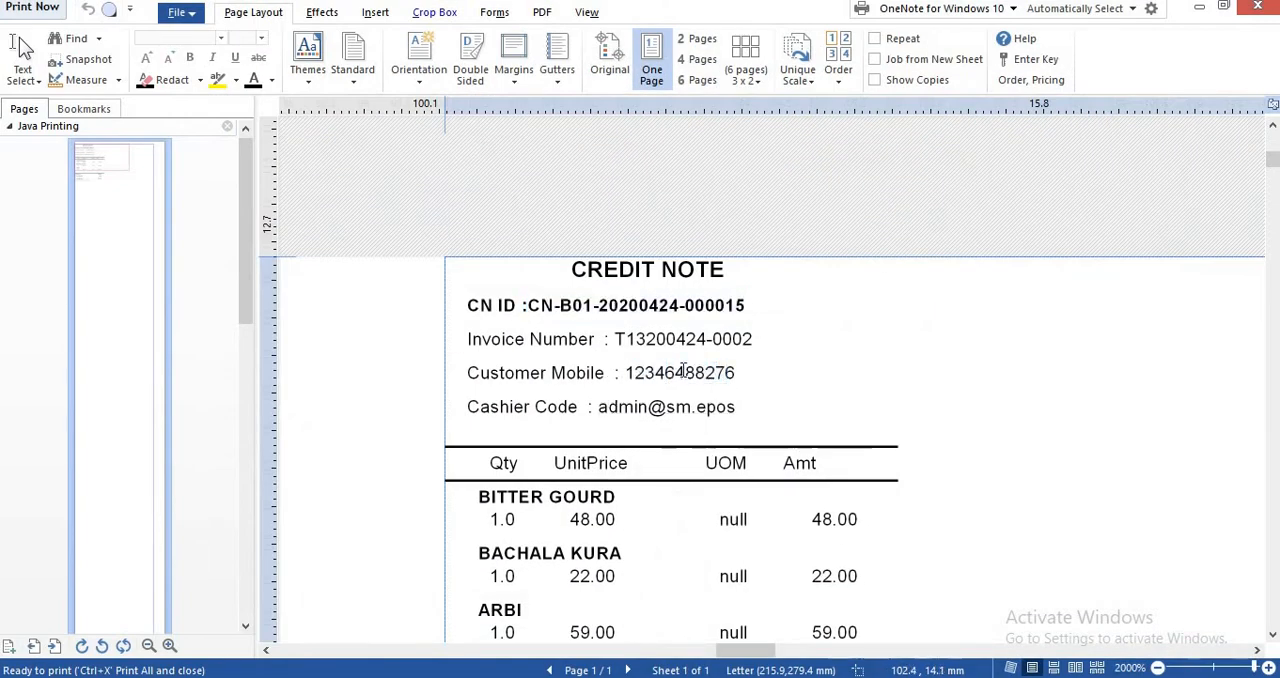
left_click_drag(624, 372, 745, 371)
key("ctrl+c")
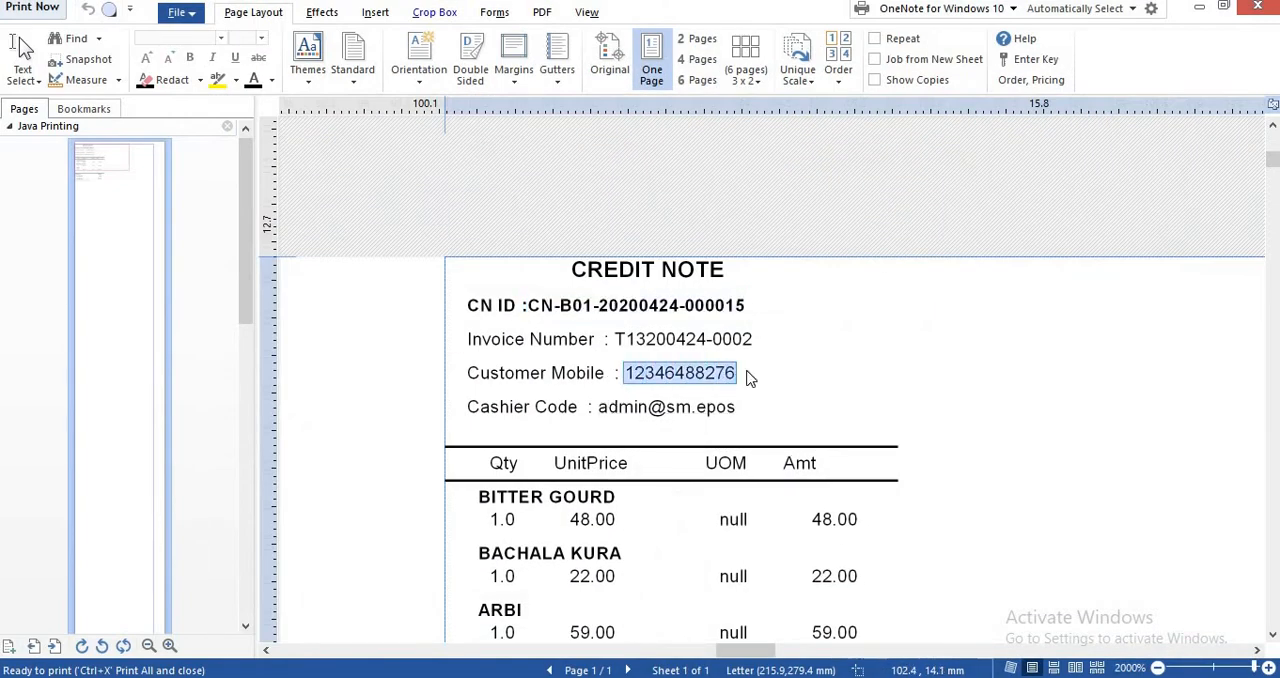
left_click(1199, 7)
right_click(840, 212)
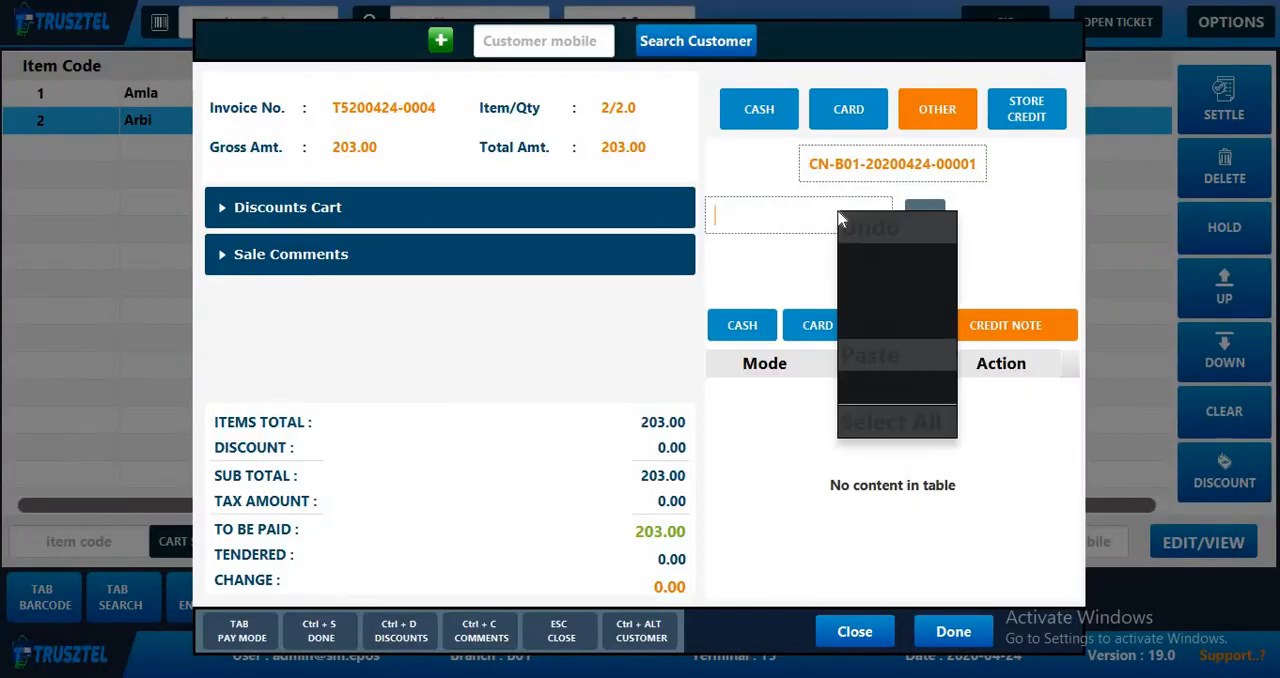
left_click(884, 366)
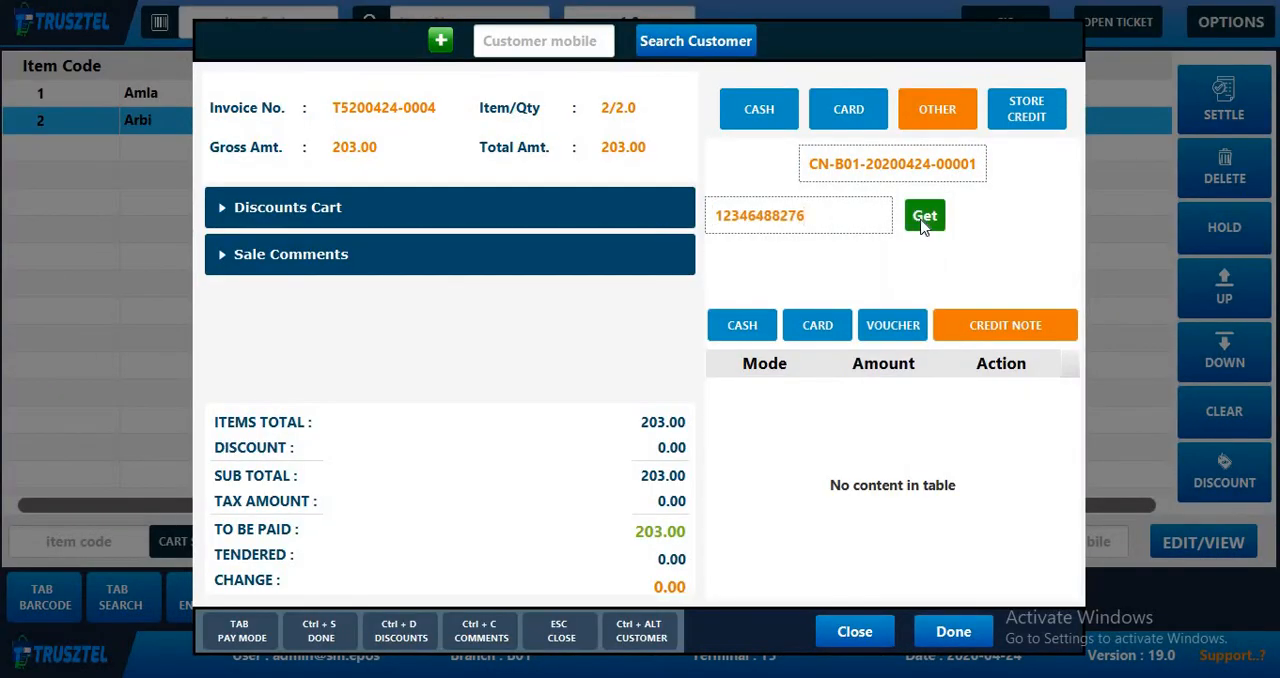
left_click(924, 218)
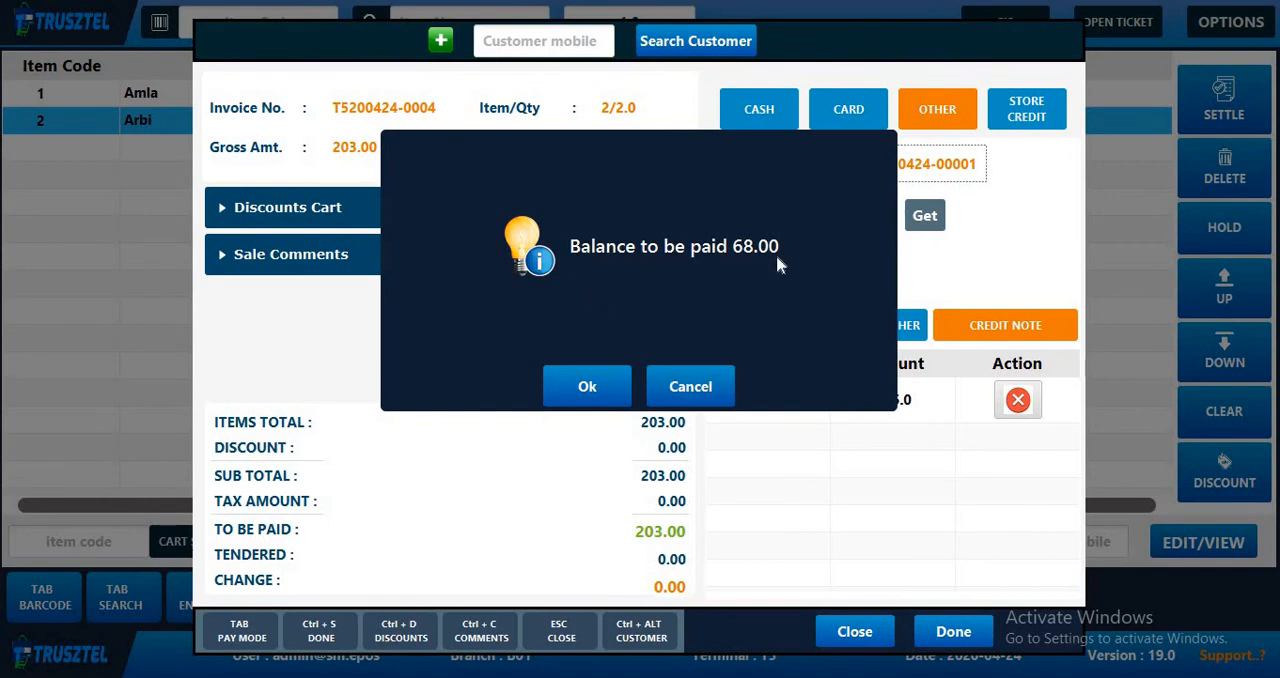
left_click(596, 388)
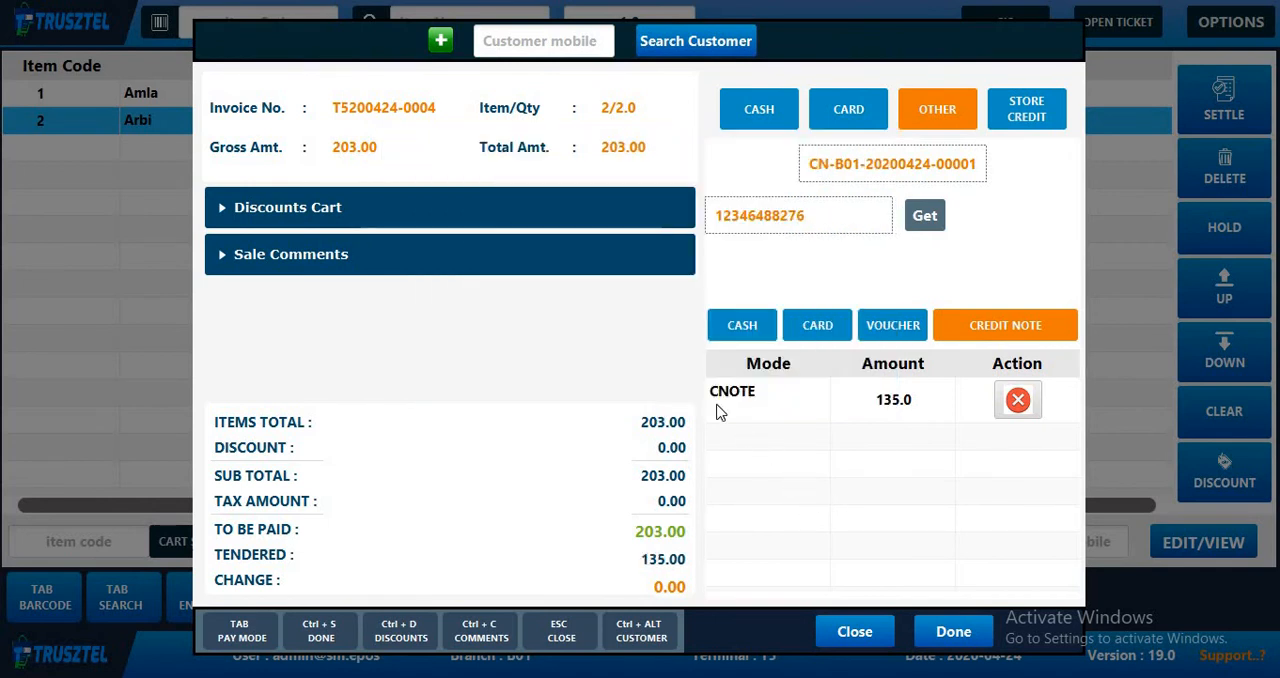
- Add a cash payment of 68 for the remaining balance and complete the settlement
left_click(742, 325)
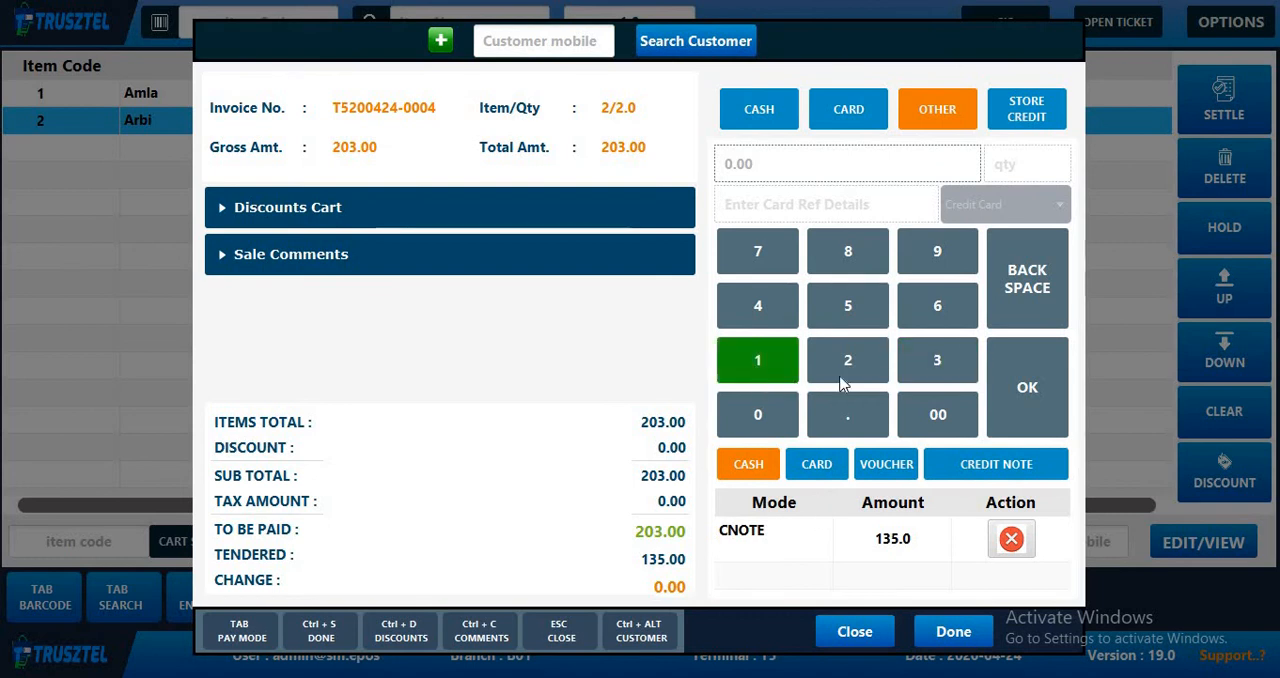
type("16")
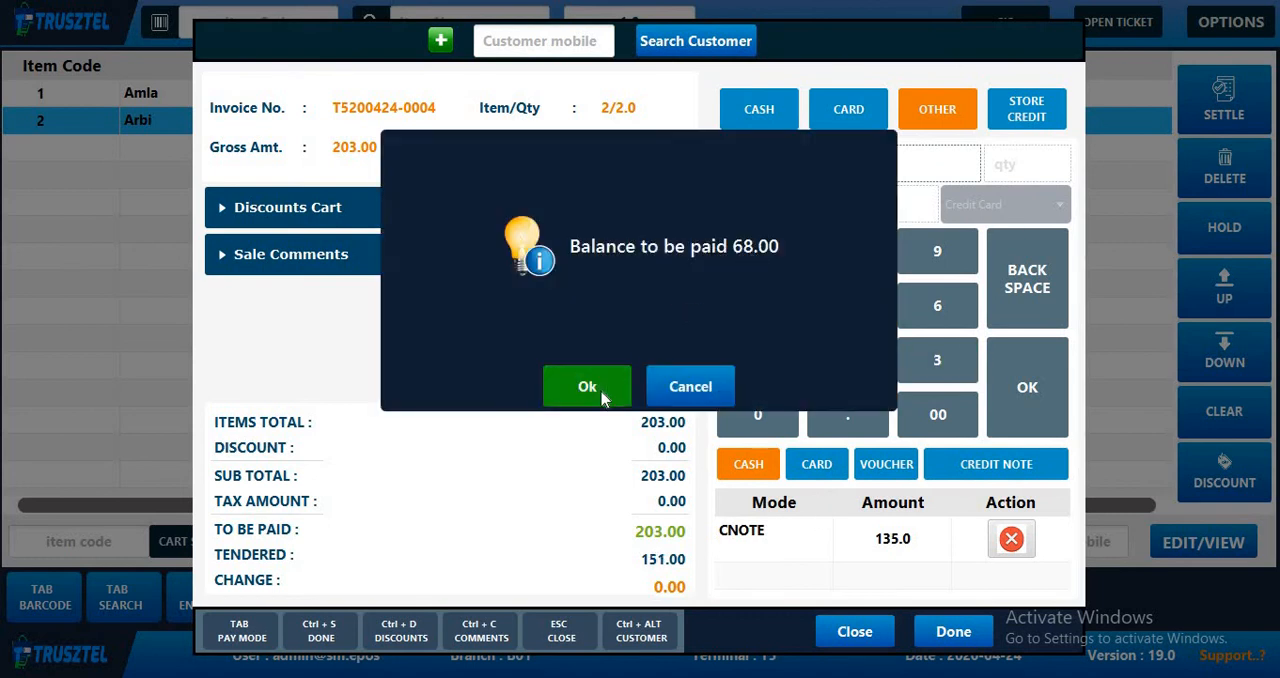
left_click(591, 385)
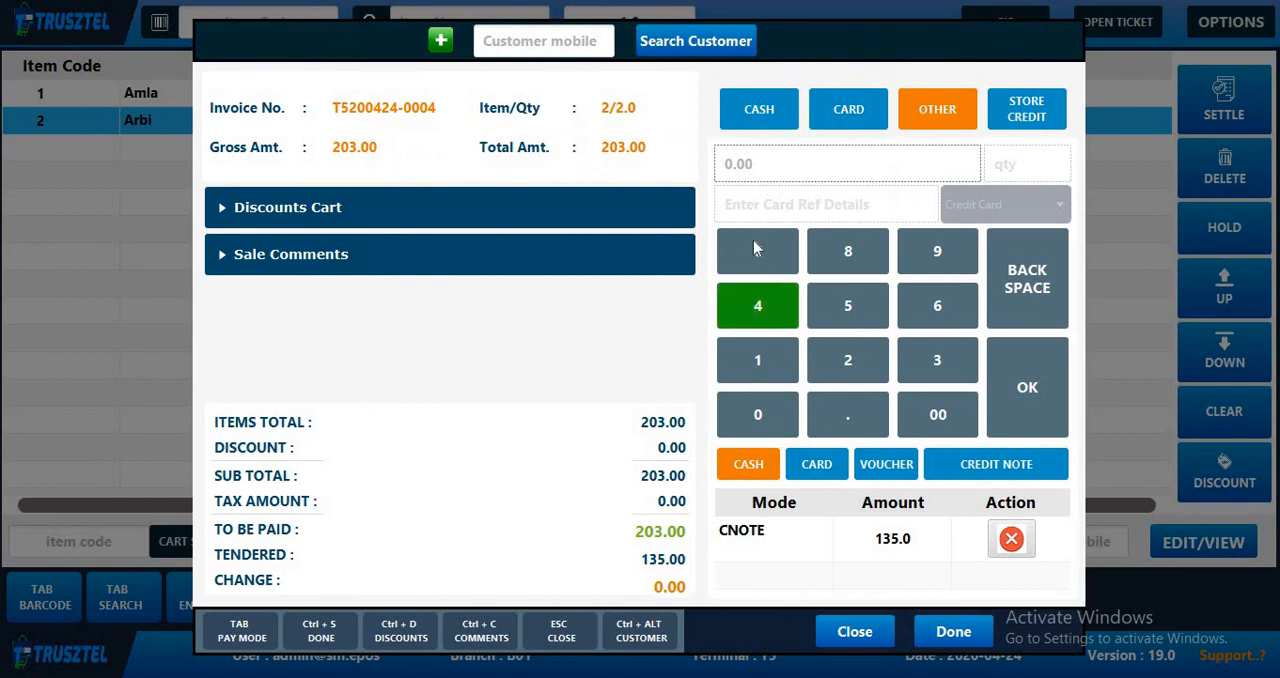
left_click(738, 166)
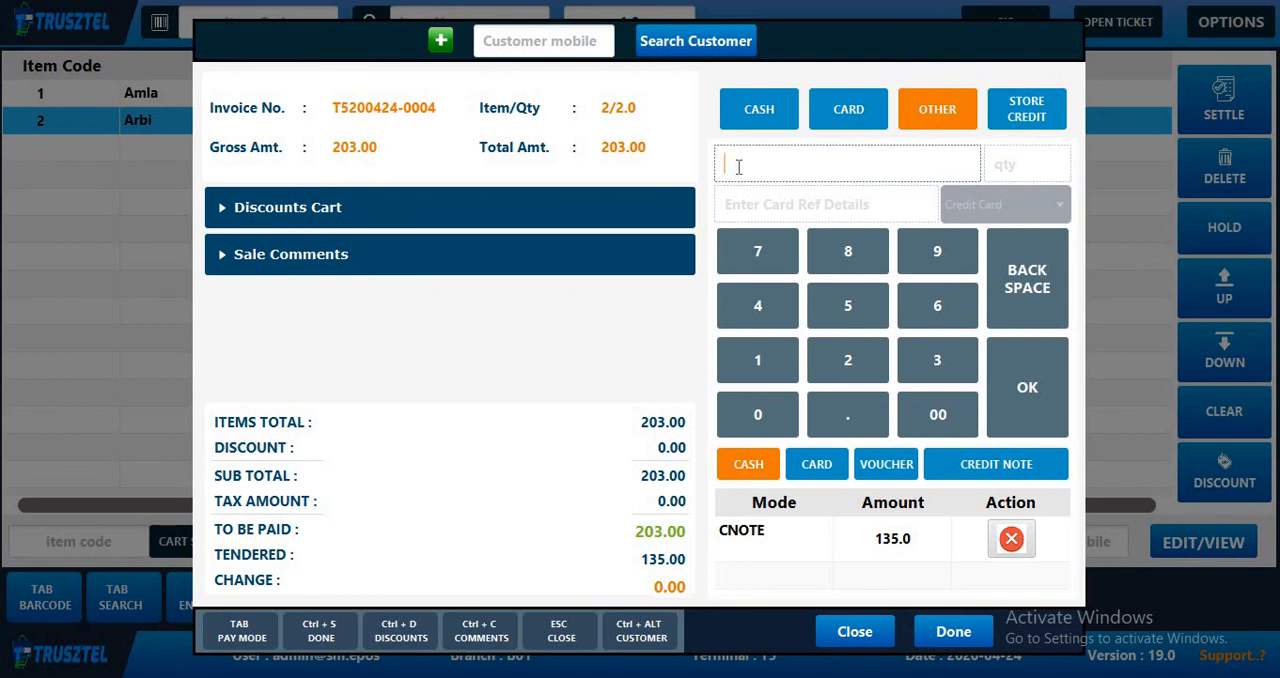
type("68")
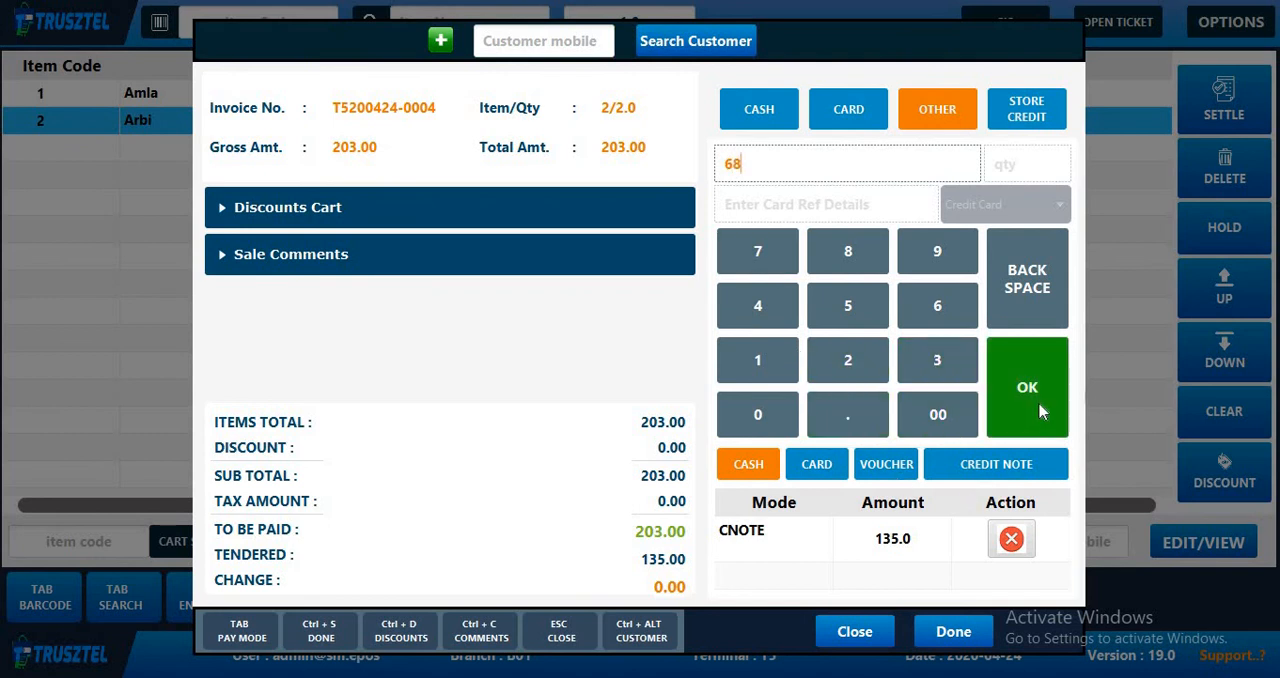
left_click(1012, 425)
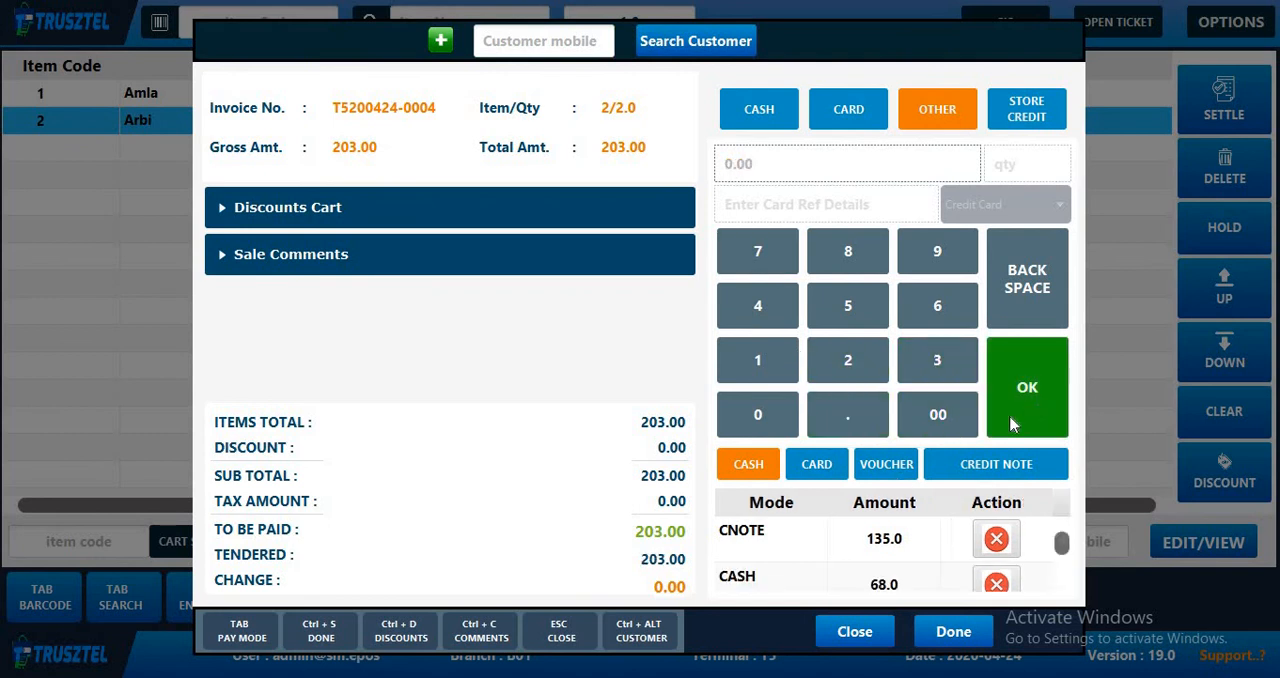
left_click(945, 634)
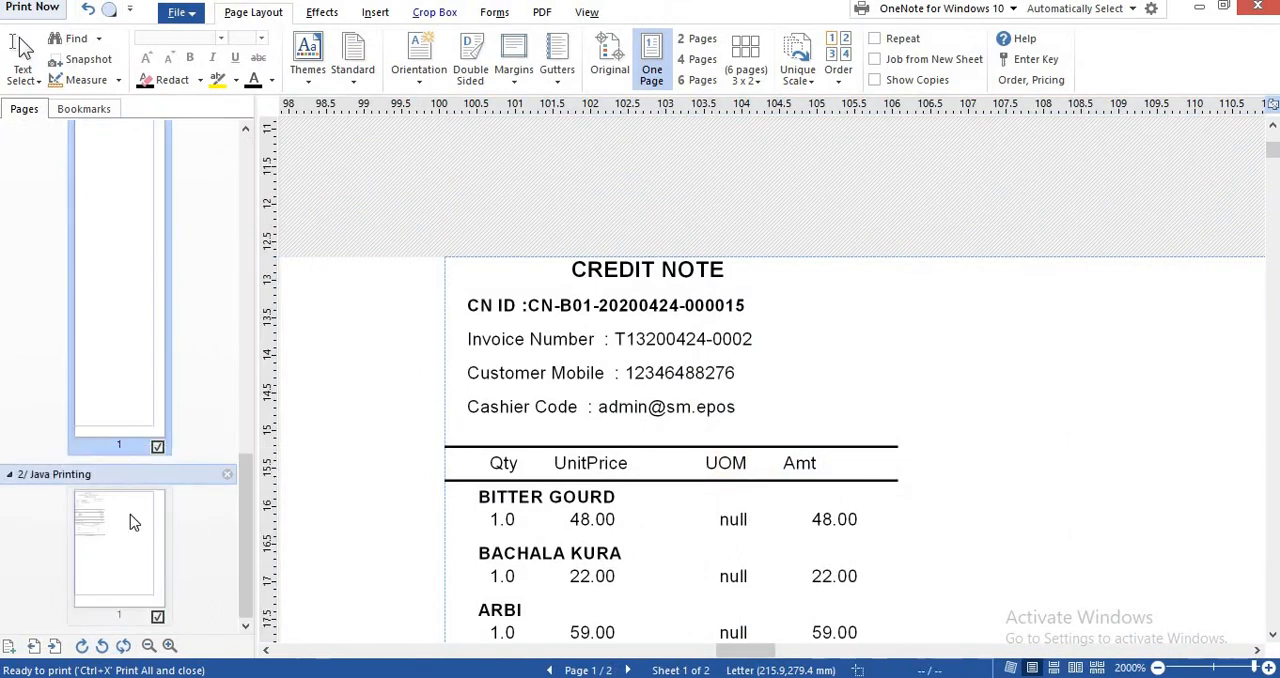
- Open the new invoice in the print preview and examine its items, grand total and payment summary
left_click(130, 514)
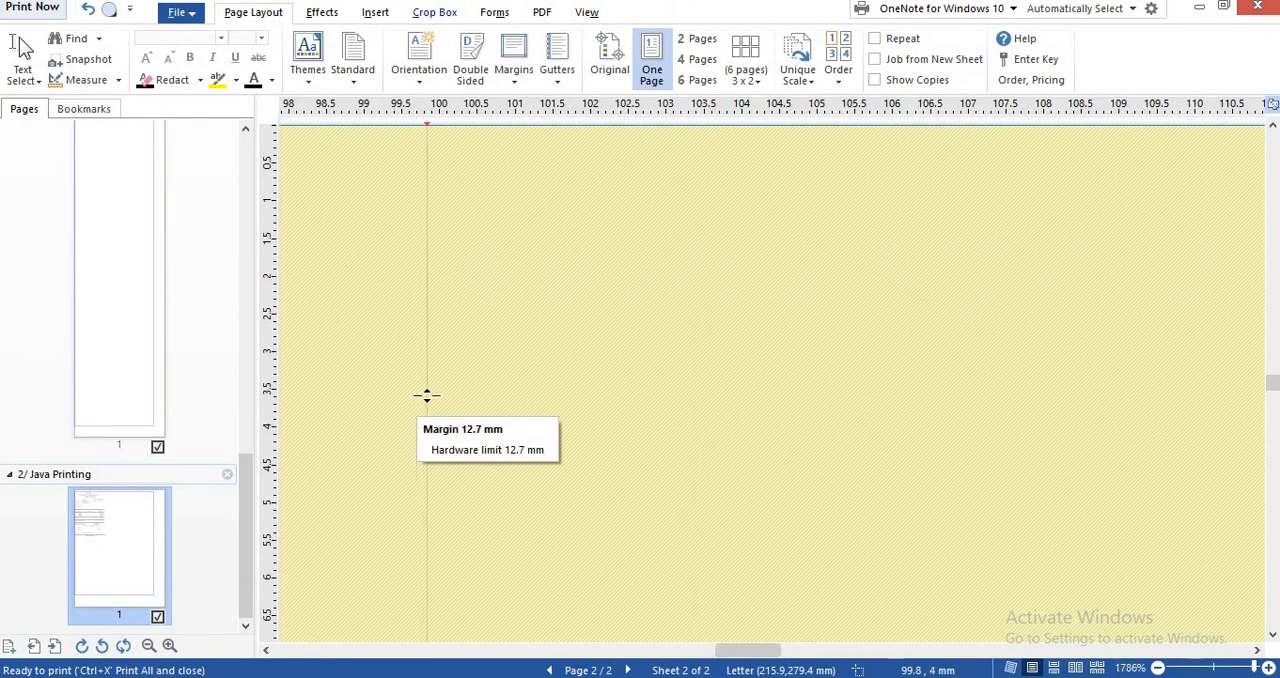
scroll(427, 396, "down", 12)
scroll(427, 396, "down", 1)
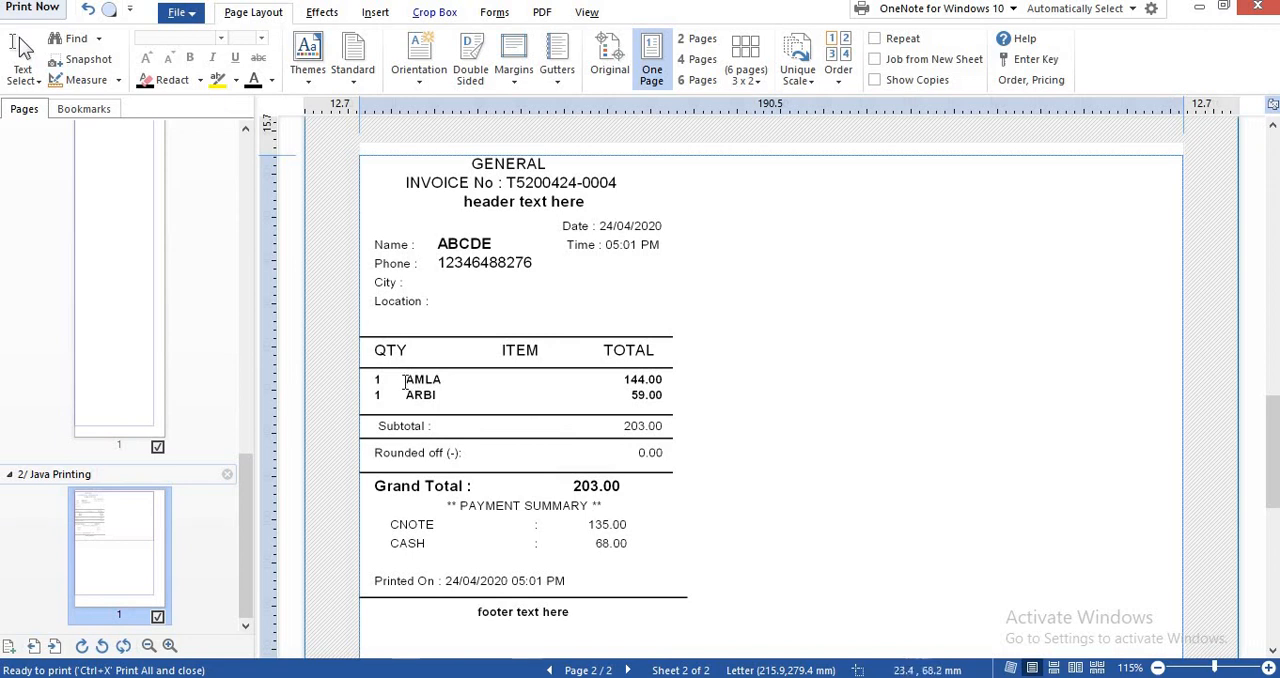
left_click_drag(405, 381, 660, 396)
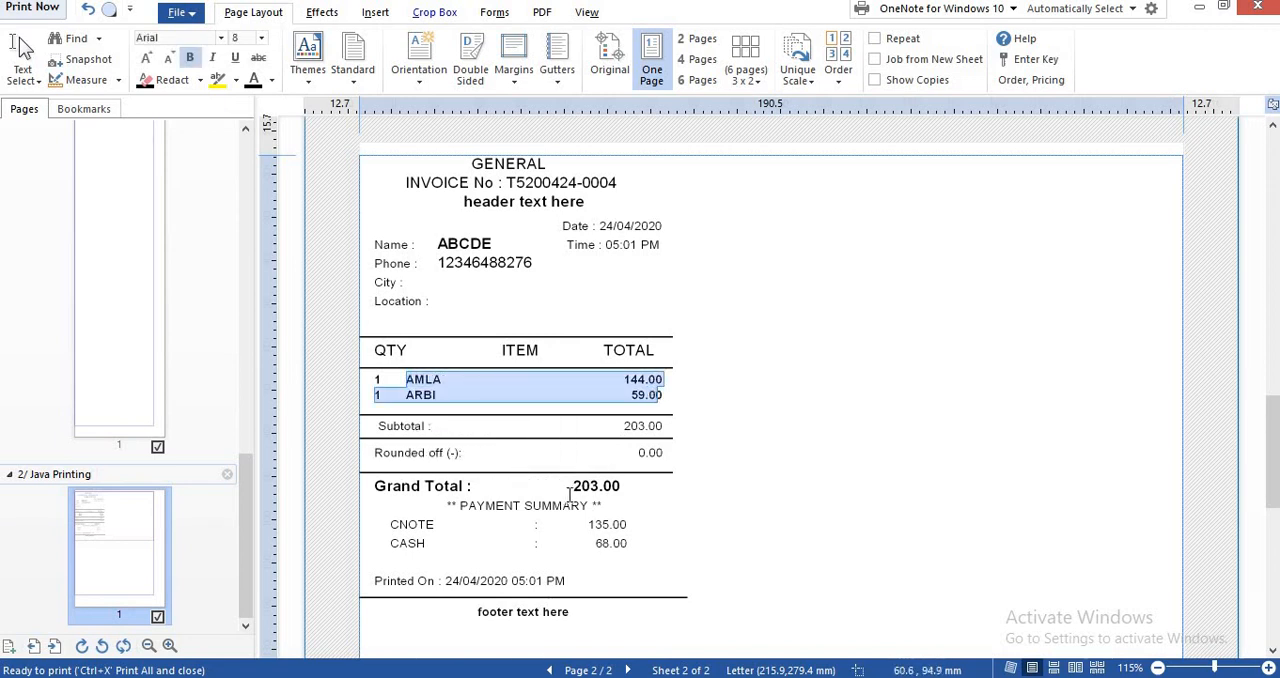
left_click_drag(570, 486, 630, 495)
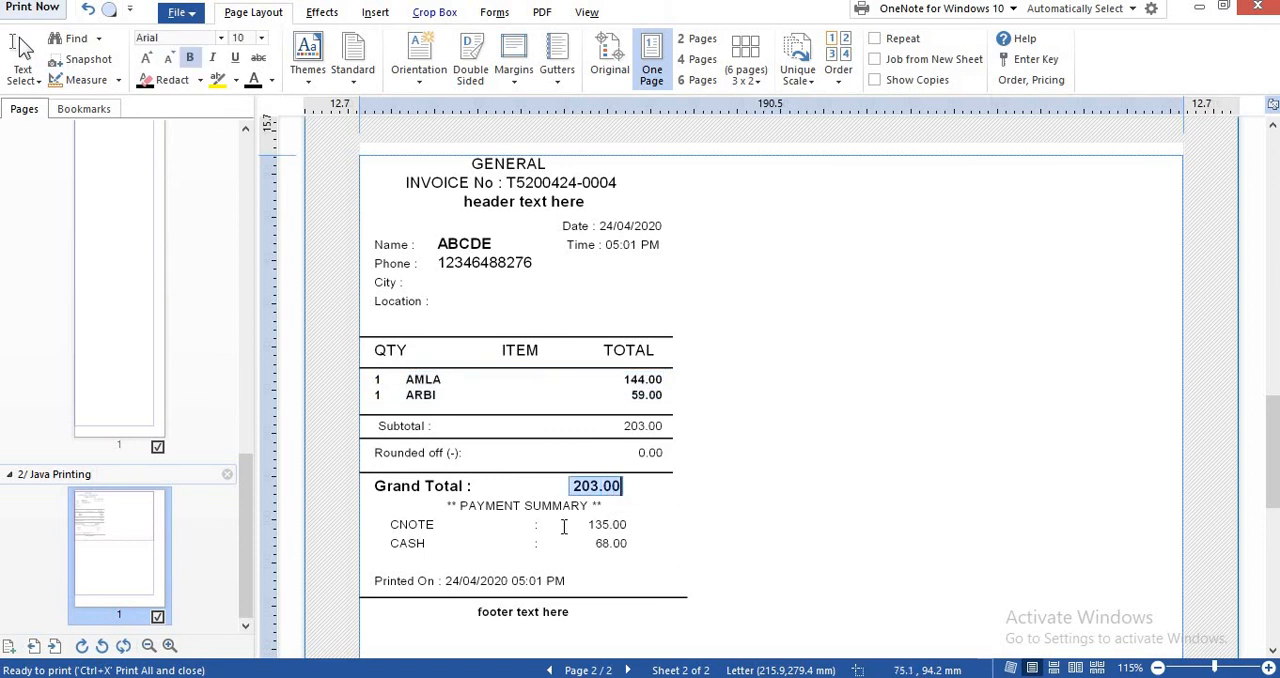
left_click_drag(587, 527, 645, 550)
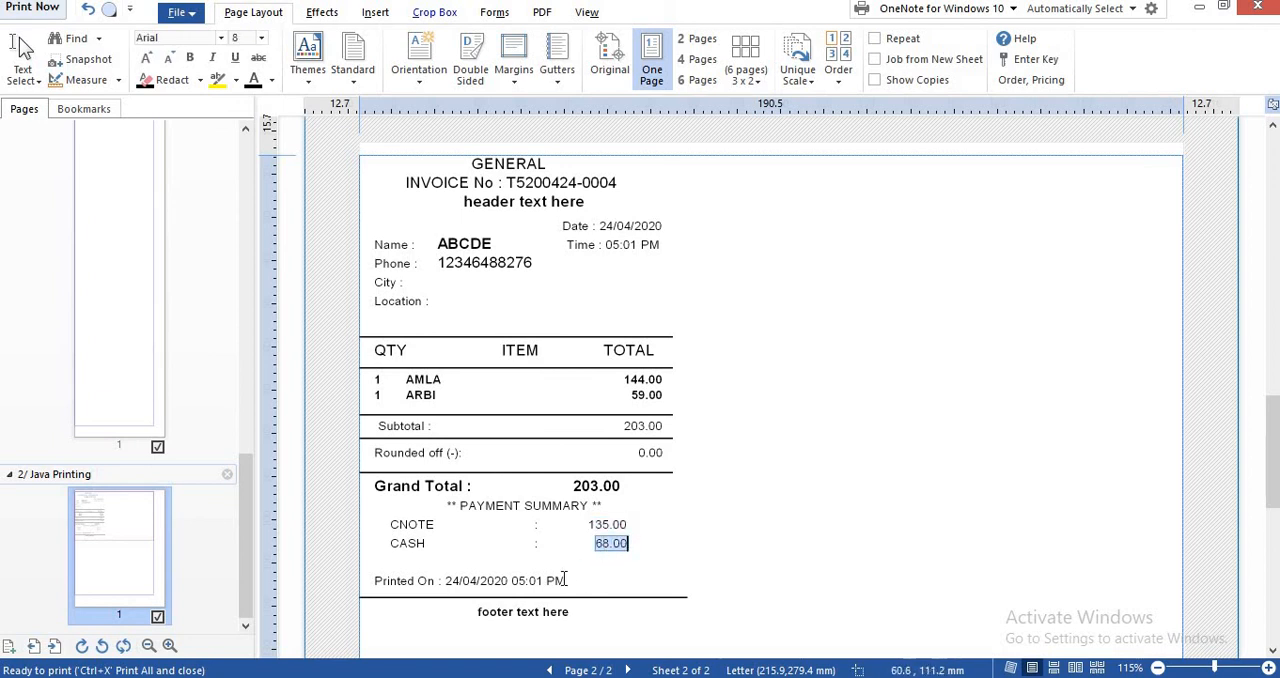